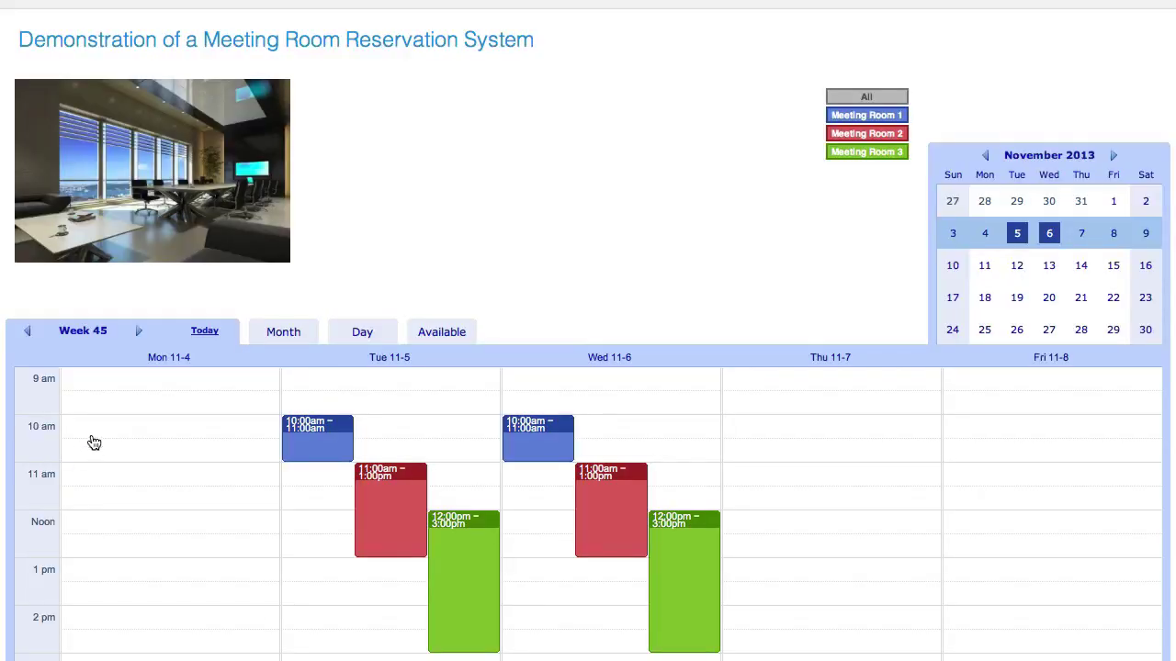
- Book a 'Meeting' reservation in the Monday 10am meeting-room slot
left_click(95, 430)
left_click(246, 489)
type("Meeting")
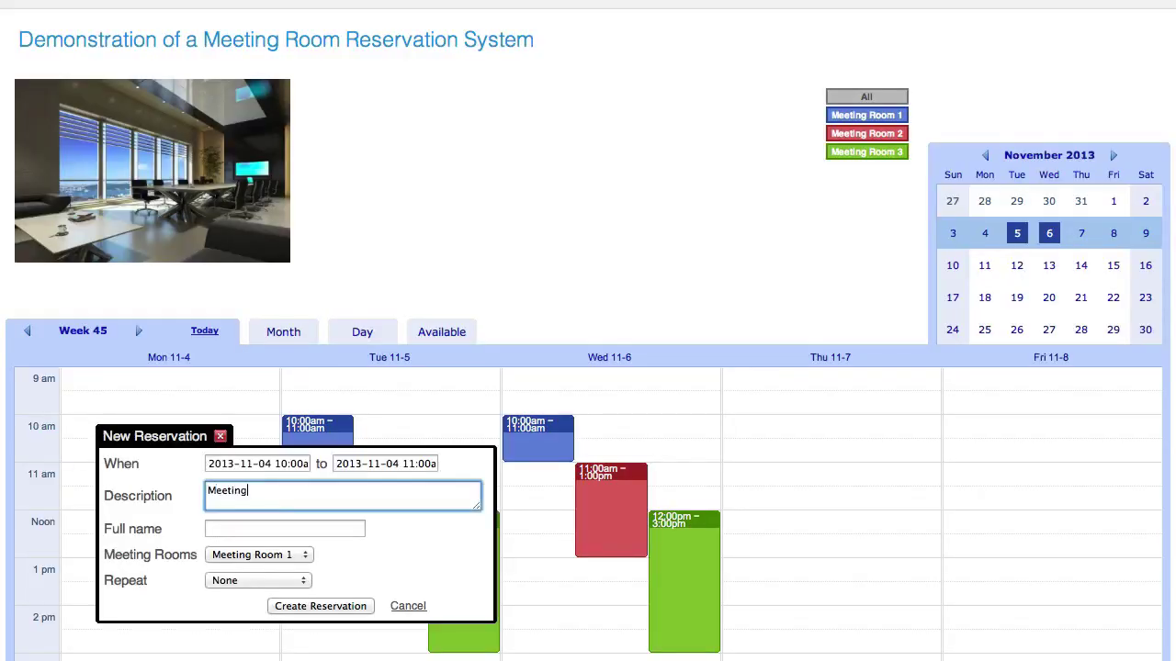
left_click(319, 606)
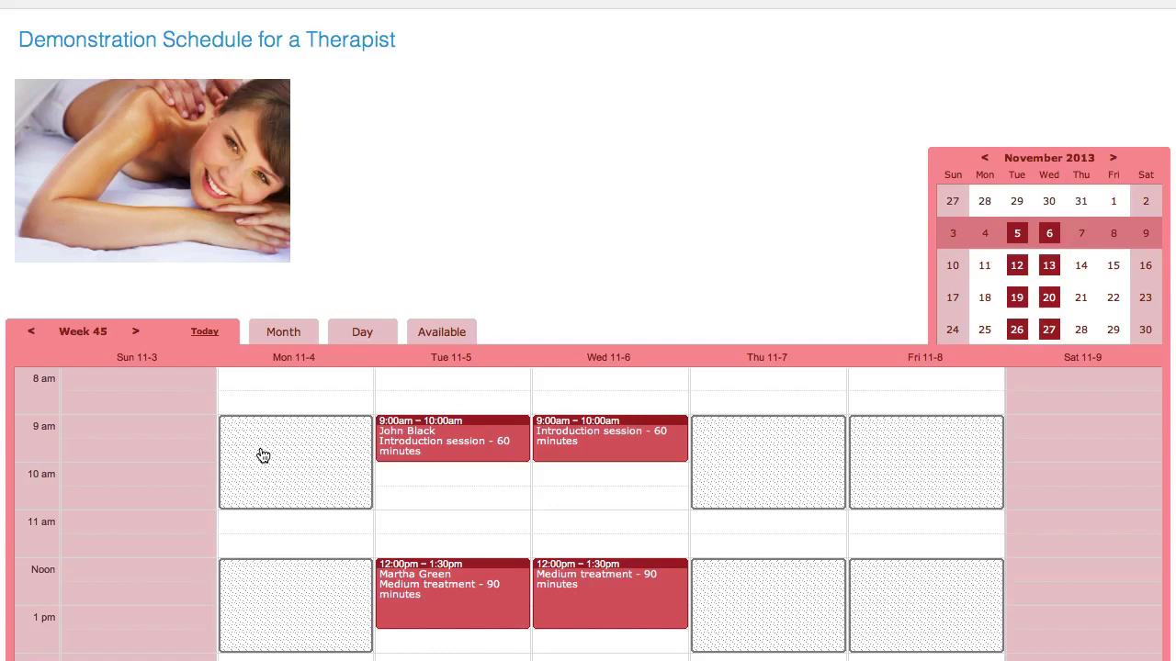
- Book an 'Example' therapist appointment at Monday 9am
left_click(258, 453)
left_click(408, 519)
scroll(409, 529, "down", 2)
type("Example")
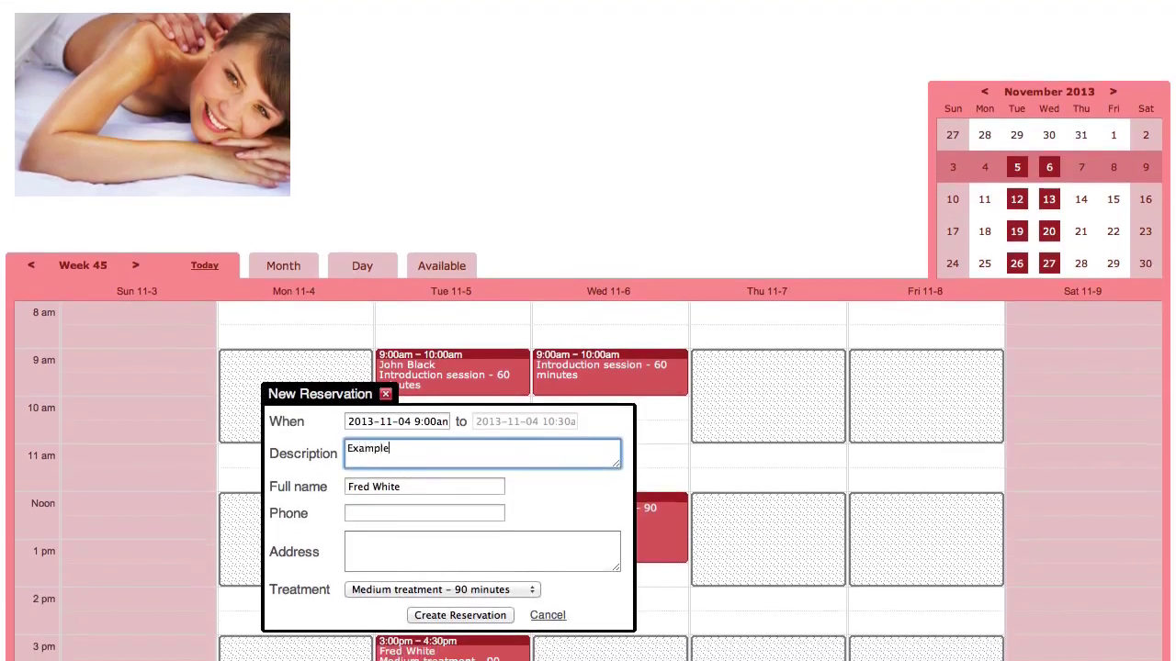
left_click(459, 616)
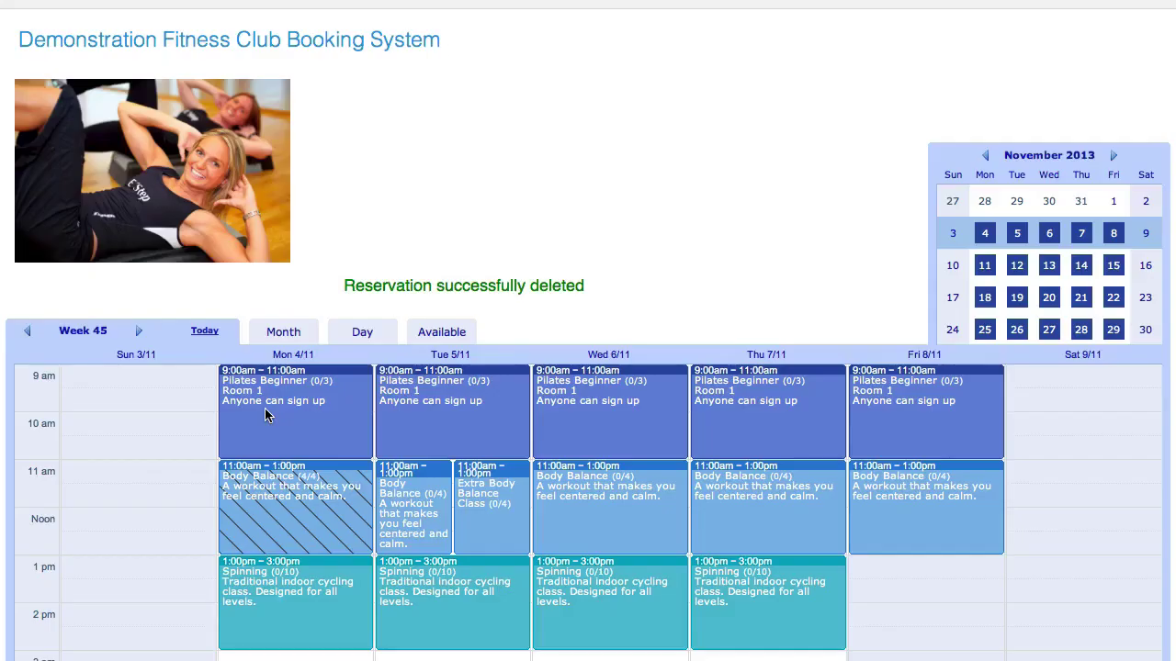
- Reserve a seat for 'Student' in Monday's Pilates Beginner class
left_click(266, 412)
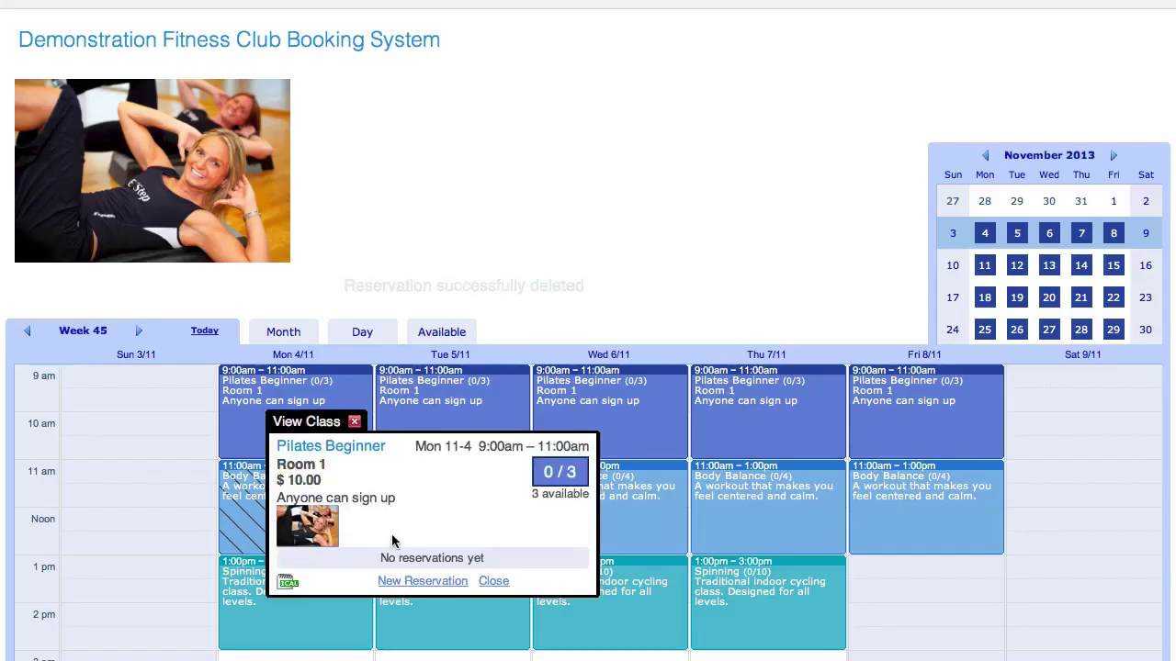
left_click(418, 580)
left_click(386, 521)
type("Stude")
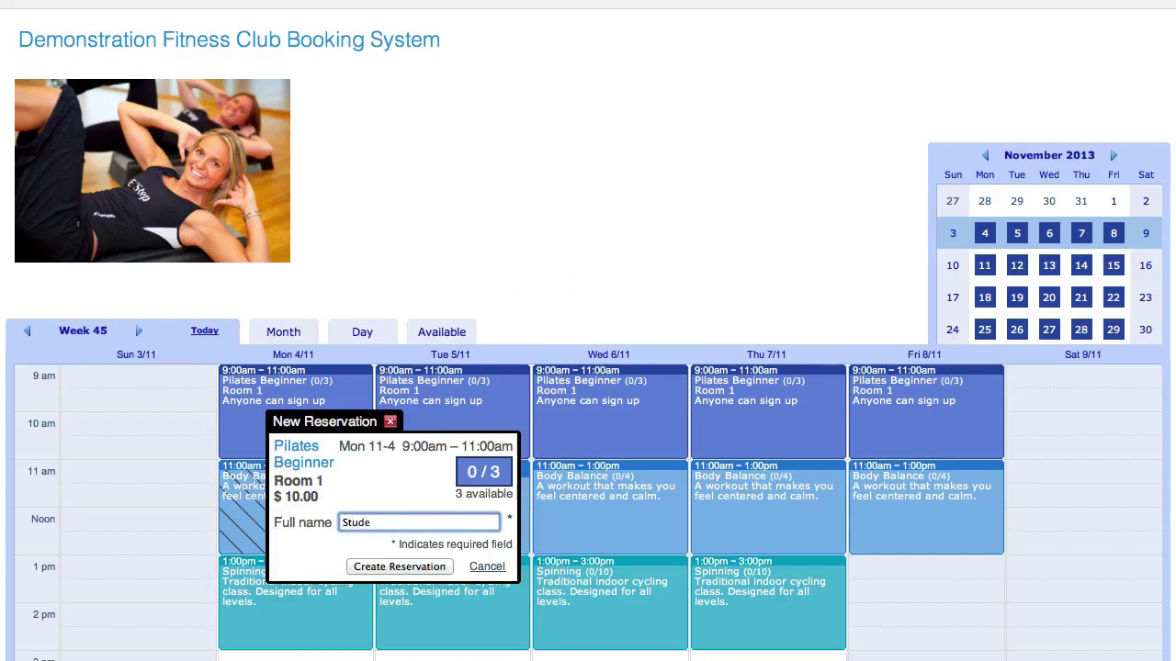
type("nt 1")
left_click(396, 566)
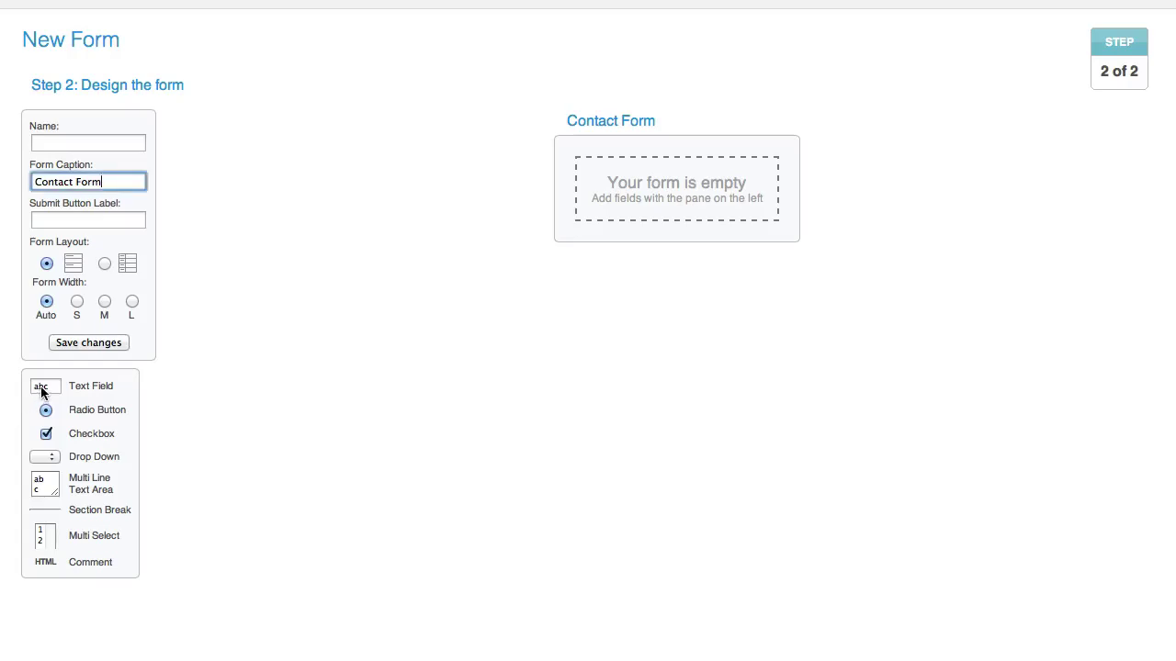
- Add a Name text field to the Contact Form, then view the T-Shirt shop as customers
left_click(41, 390)
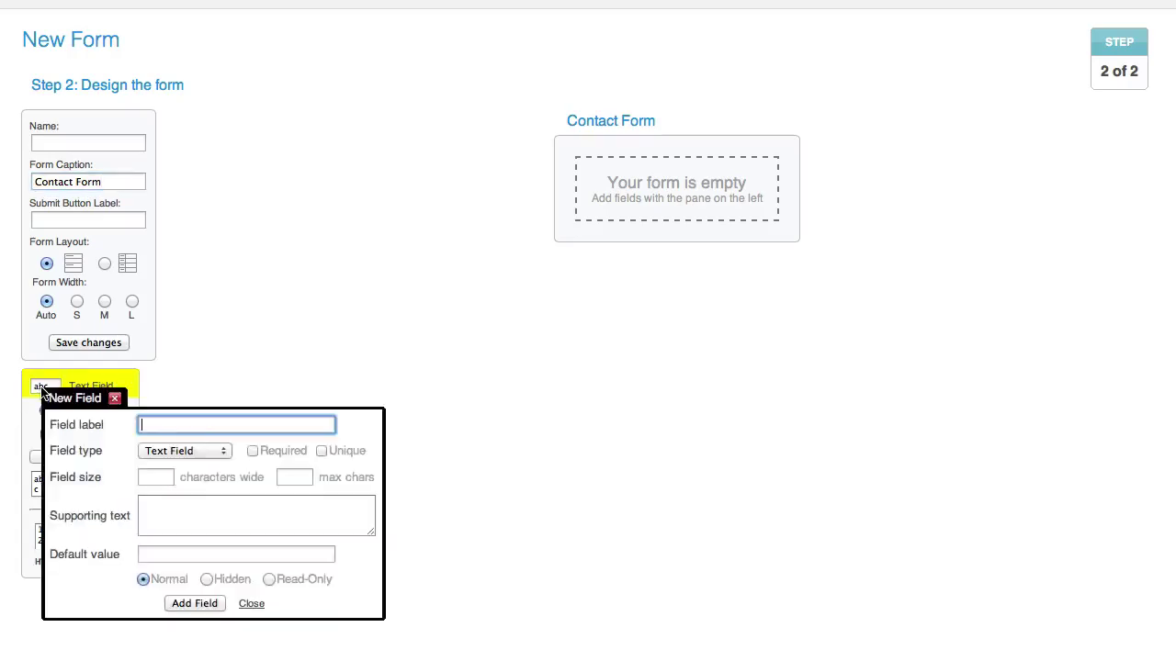
type("Name")
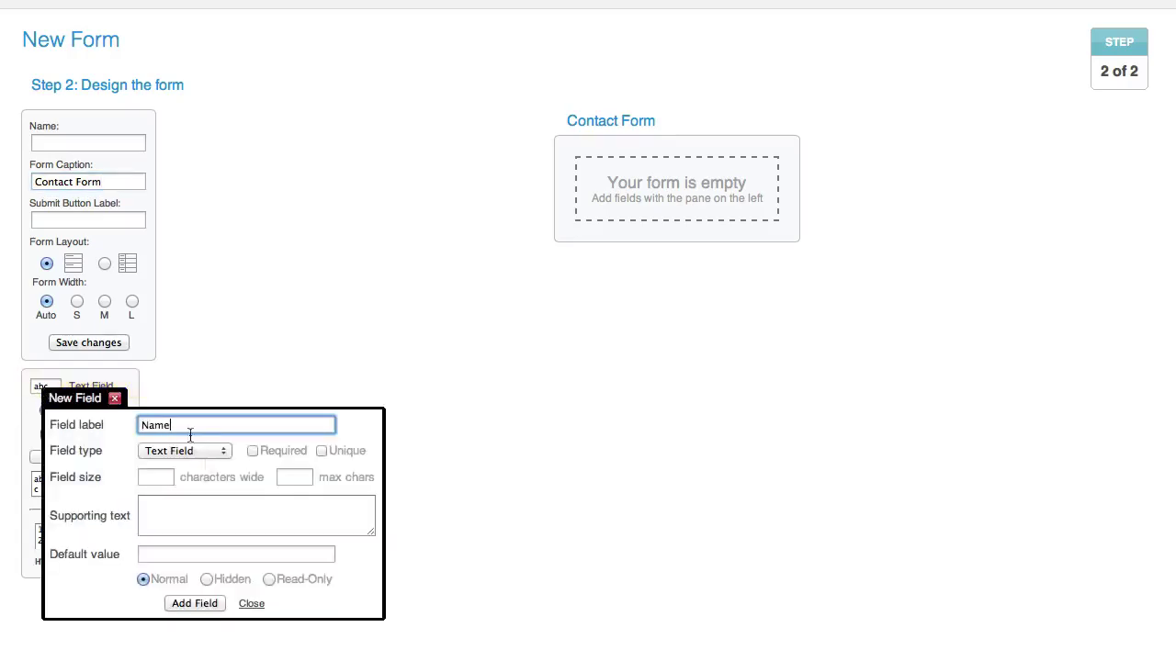
left_click(203, 606)
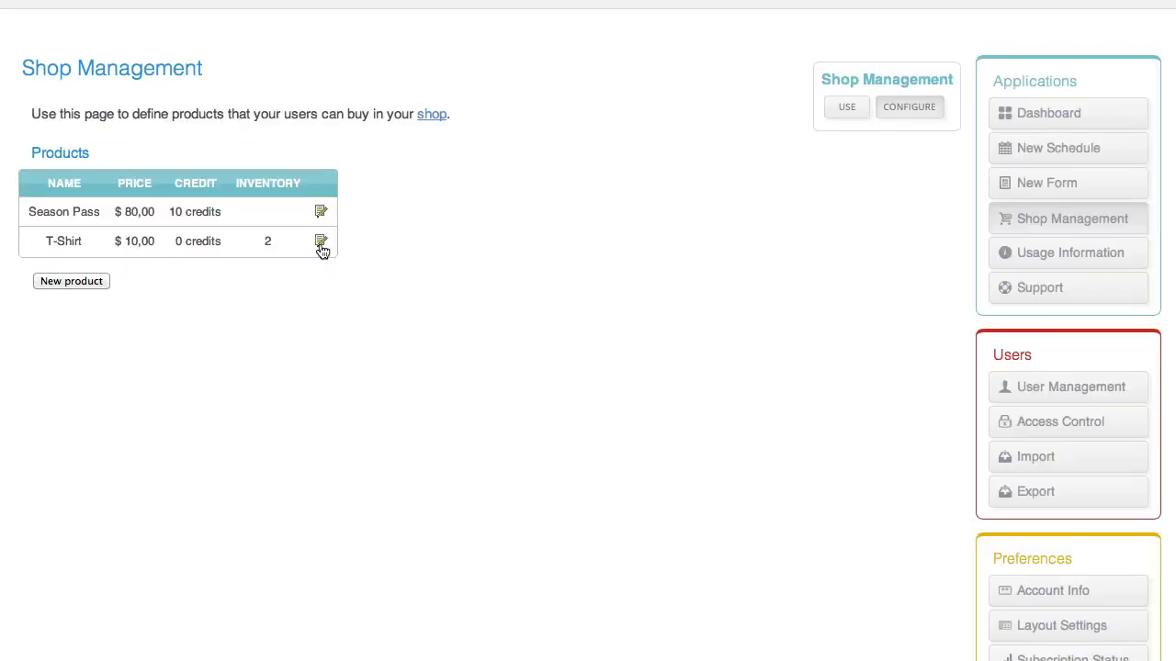
left_click(321, 244)
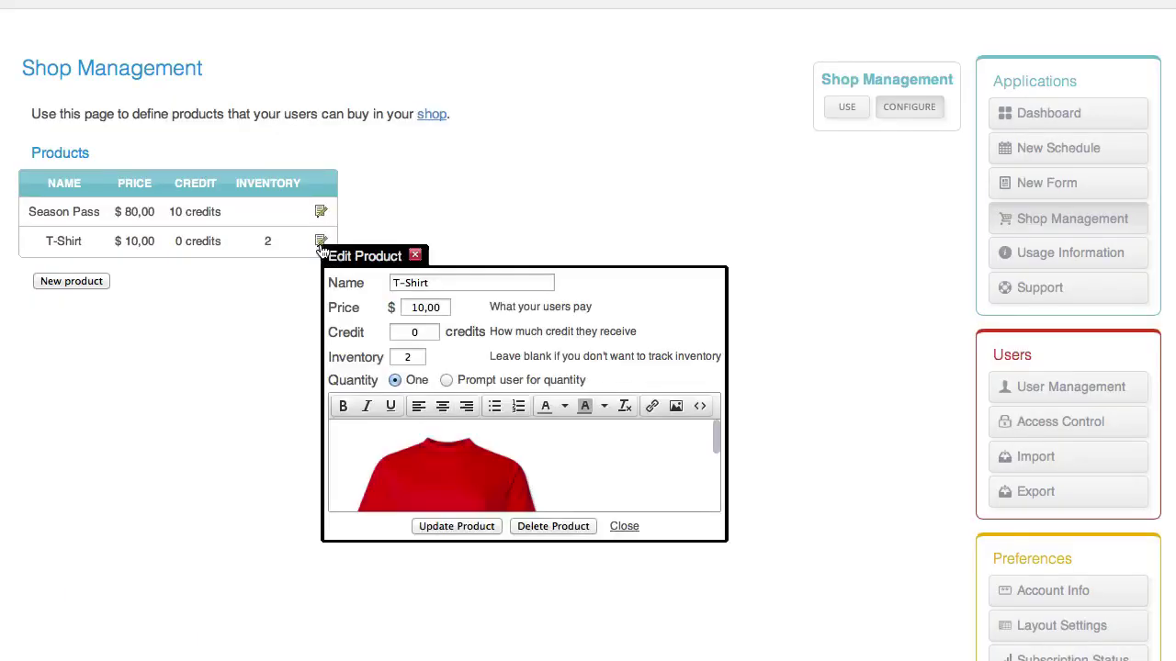
left_click(841, 107)
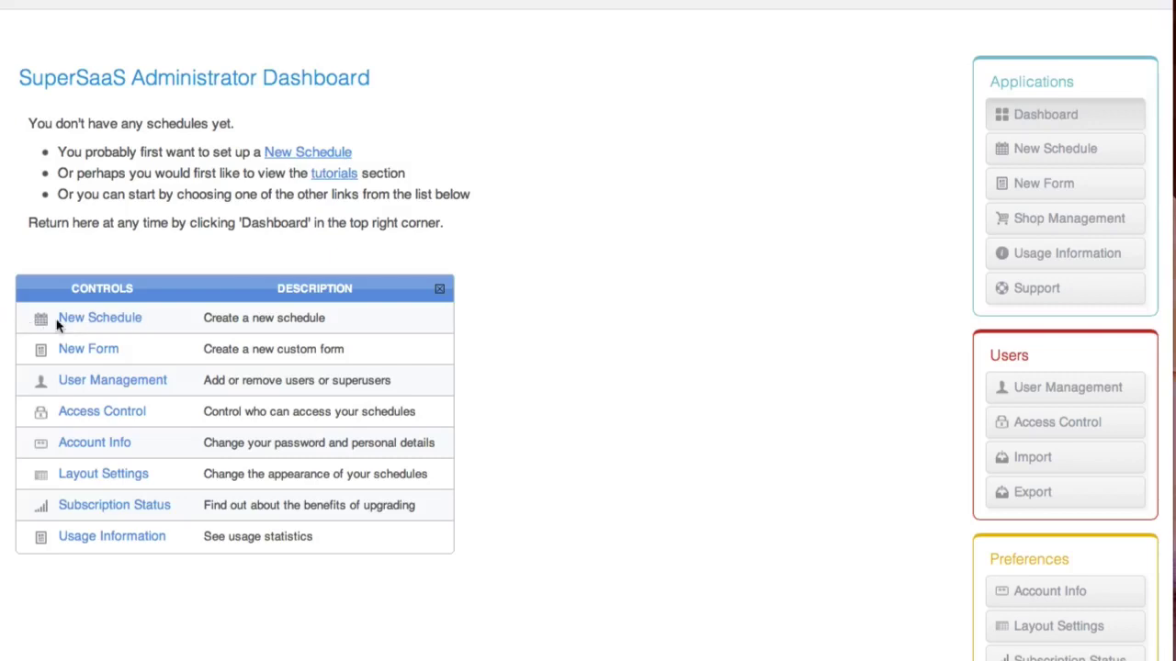
- Set up a one-resource booking-system schedule named 'Therapist' up to the availability step
left_click(75, 322)
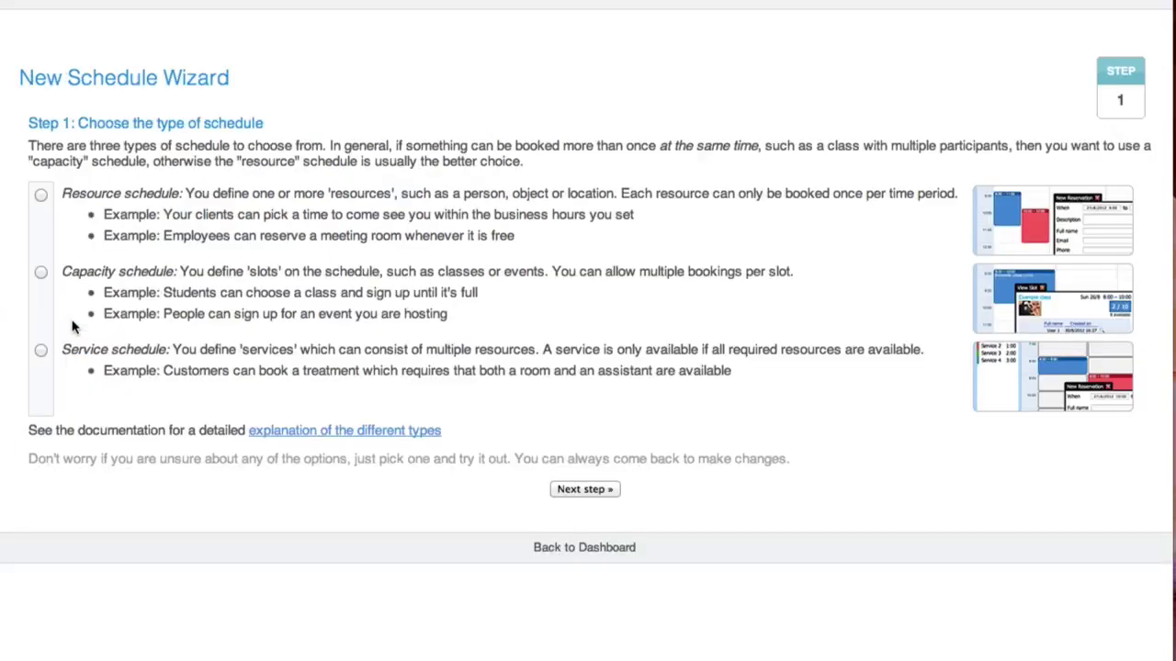
left_click(41, 196)
left_click(592, 490)
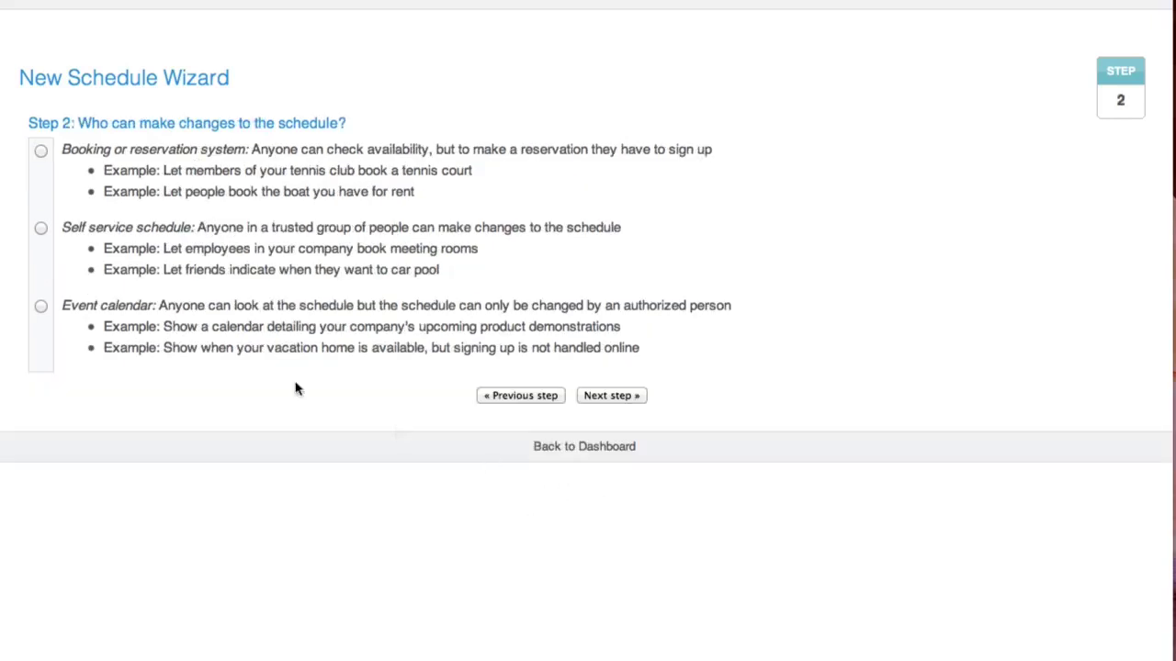
left_click(40, 151)
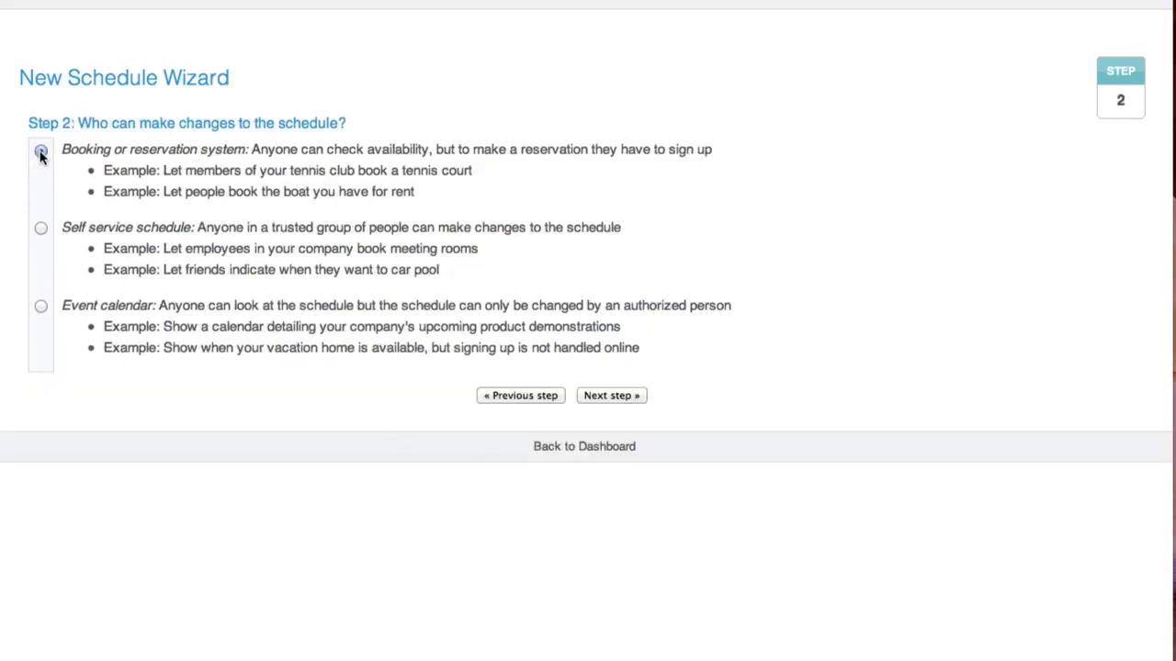
left_click(608, 398)
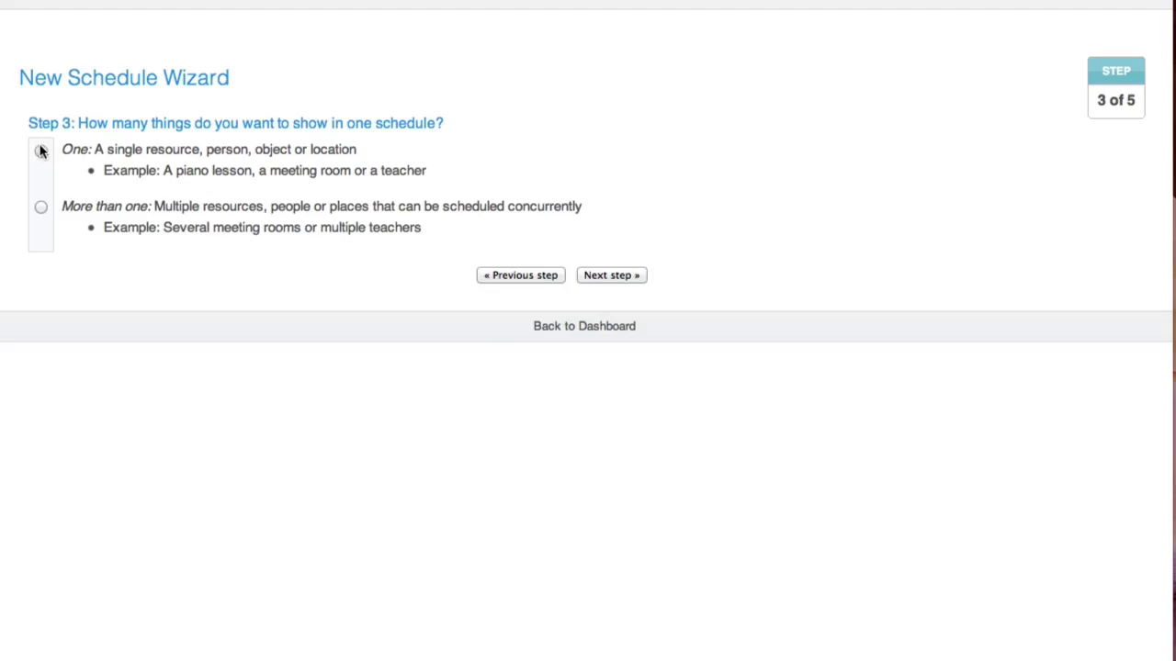
left_click(40, 151)
left_click(622, 274)
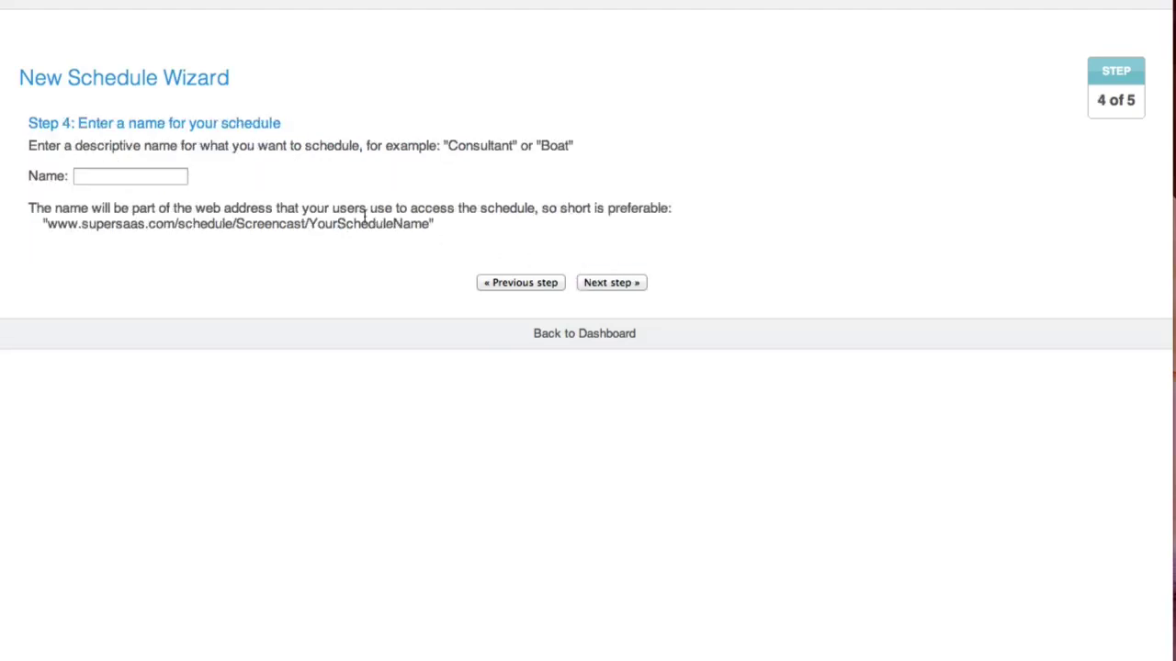
left_click(132, 175)
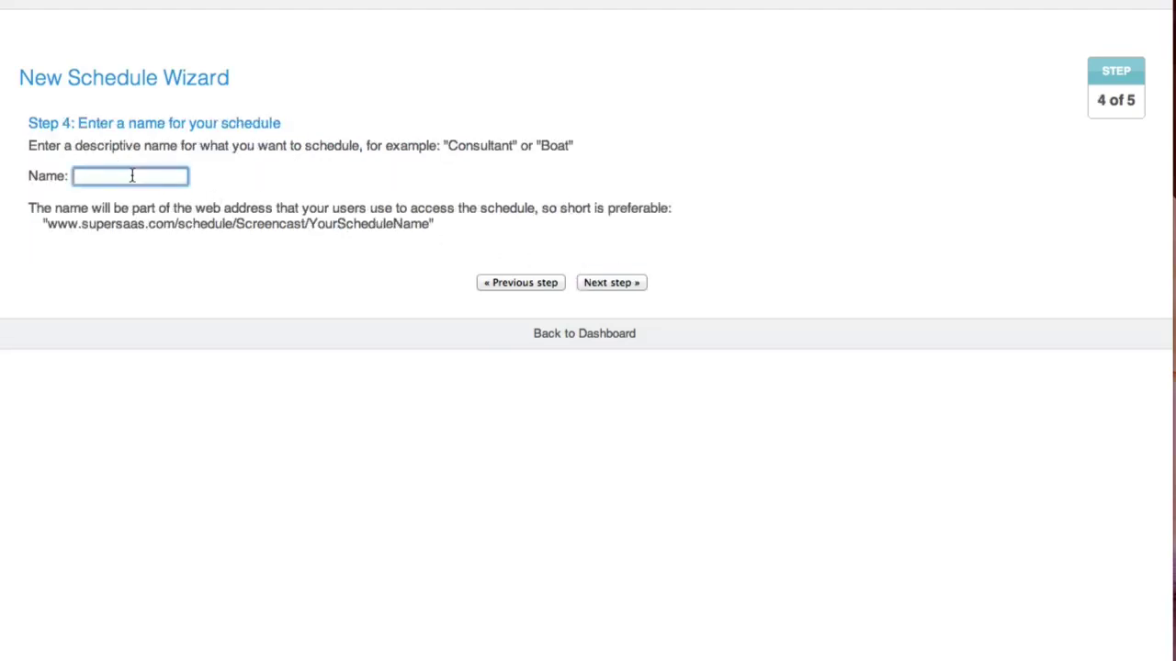
type("Therapist")
left_click(602, 283)
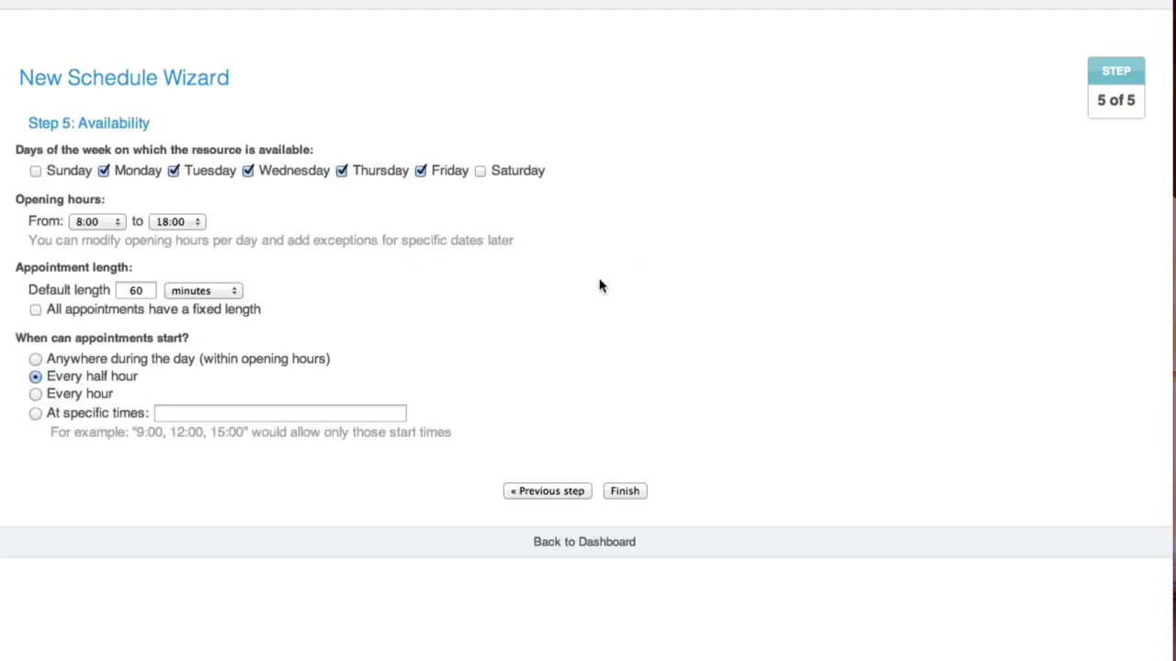
- Finish the Therapist schedule and book 'Test' (phone 123) Monday 30/9 at 8:30
left_click(626, 491)
left_click(1043, 47)
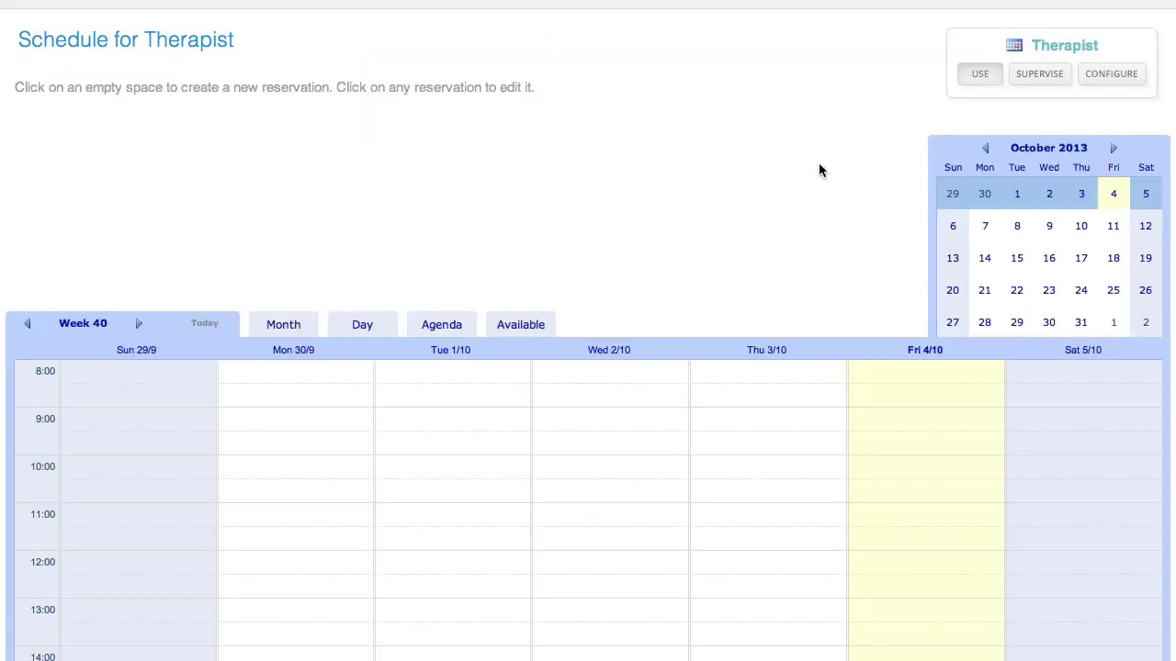
left_click(264, 402)
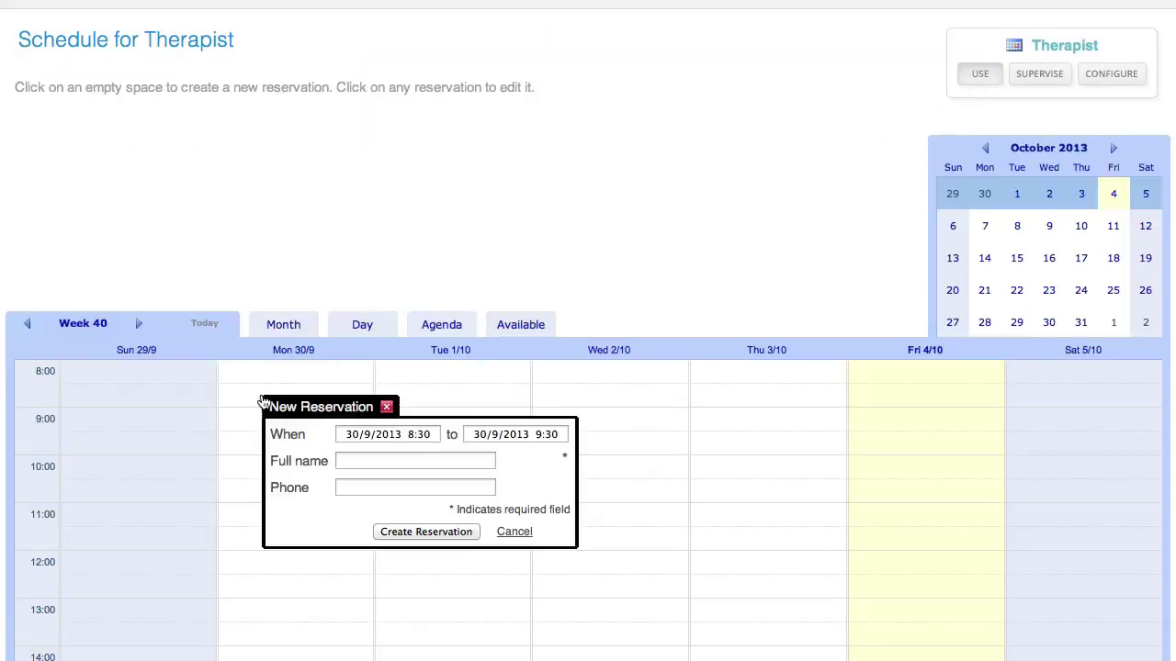
left_click(368, 460)
type("Test")
key("Tab")
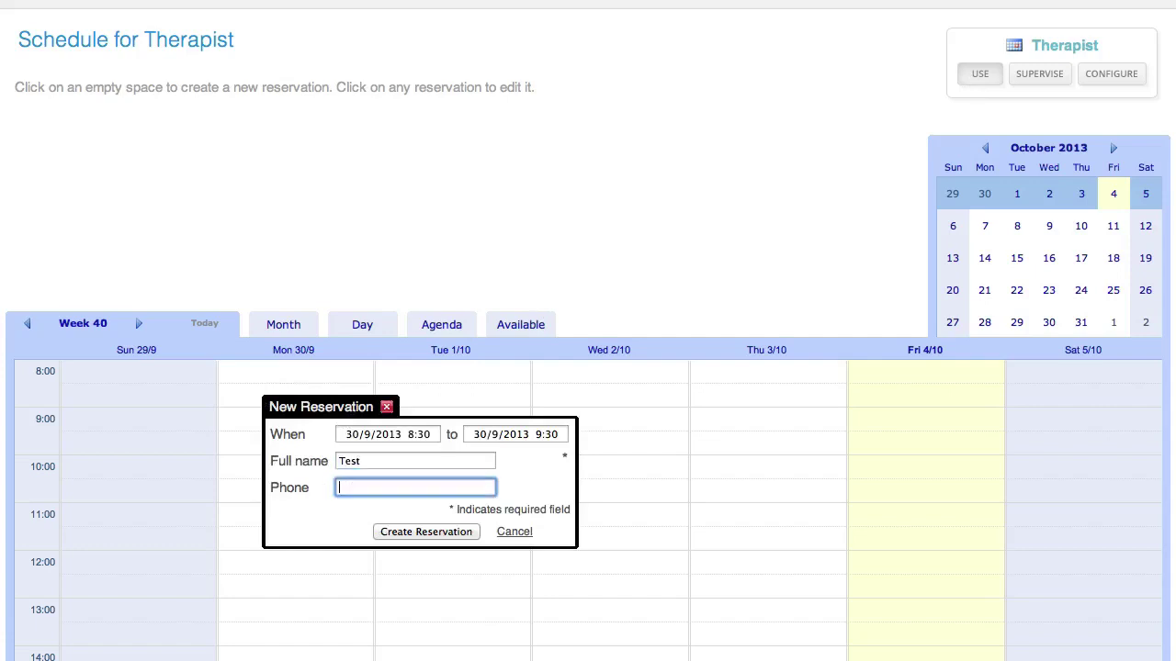
type("123")
left_click(407, 530)
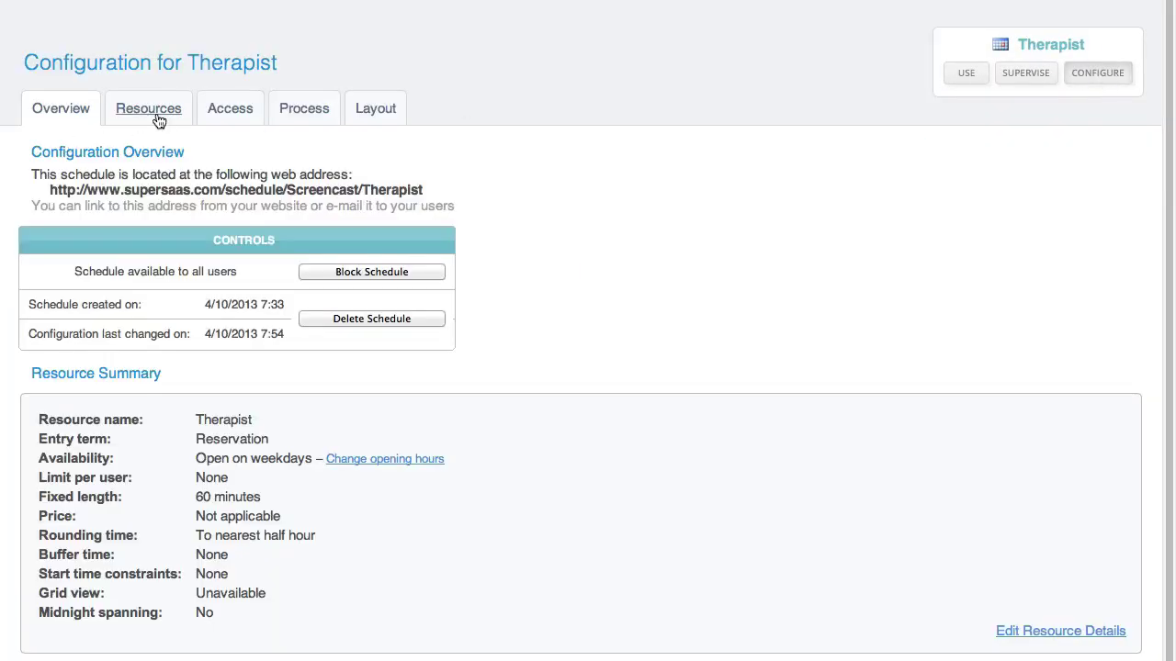
- Constrain the resource's allowed start times, entering 9
left_click(158, 119)
scroll(100, 616, "down", 3)
left_click(100, 616)
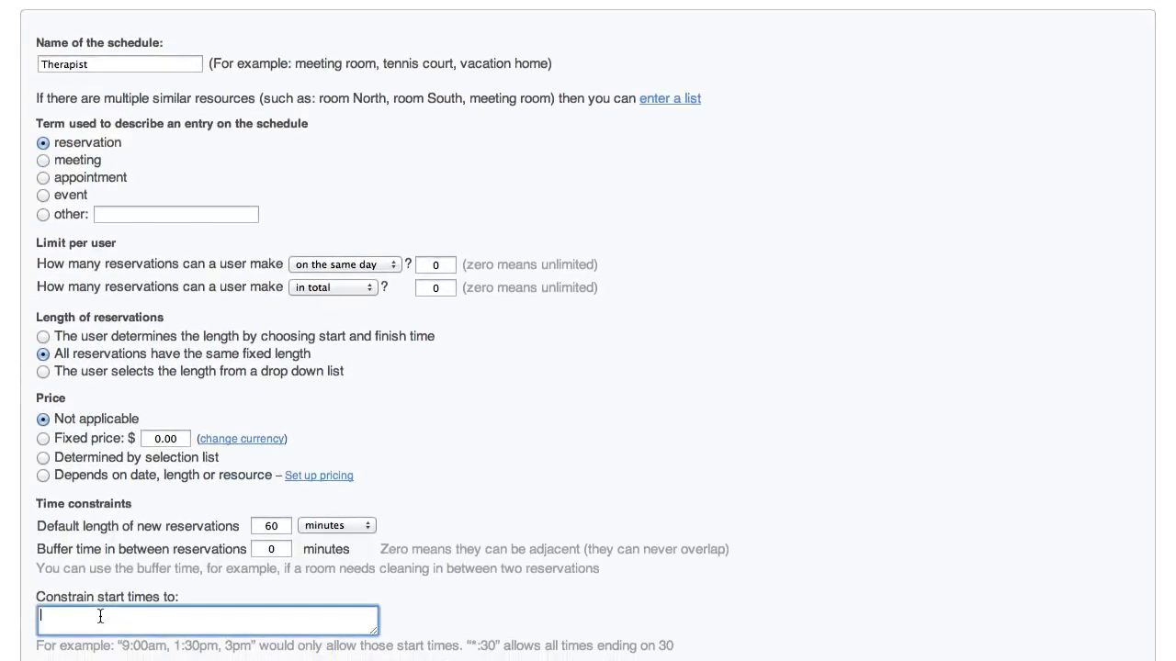
type("9")
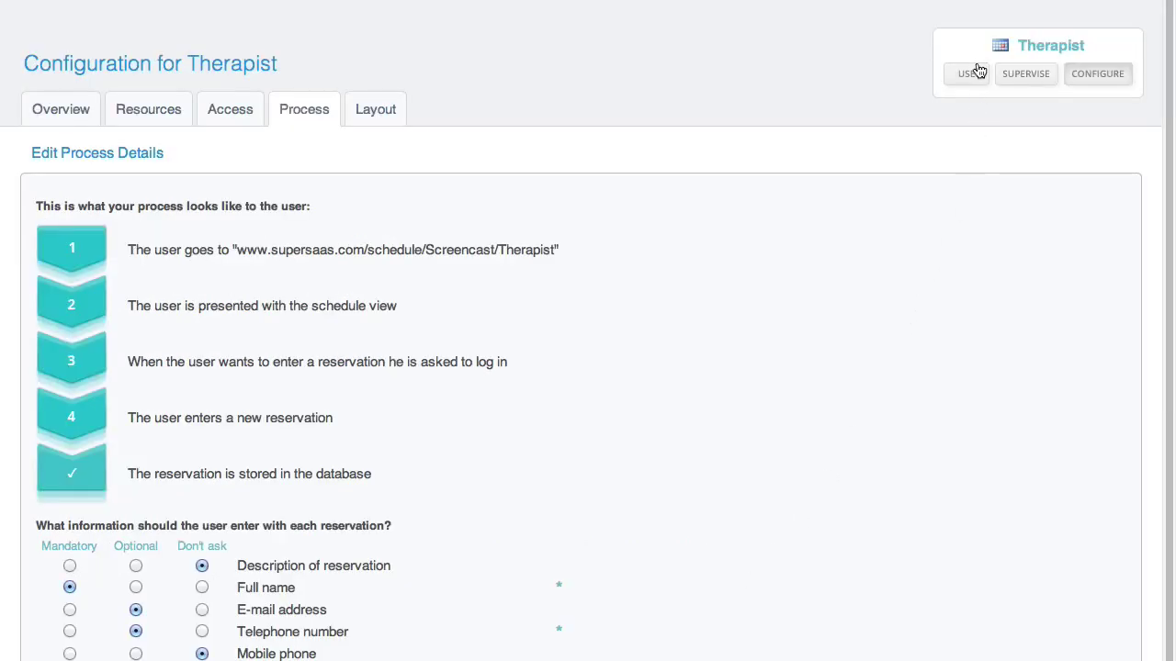
- In Therapist's Process settings, let users choose whether to receive an e-mail confirmation
left_click(976, 72)
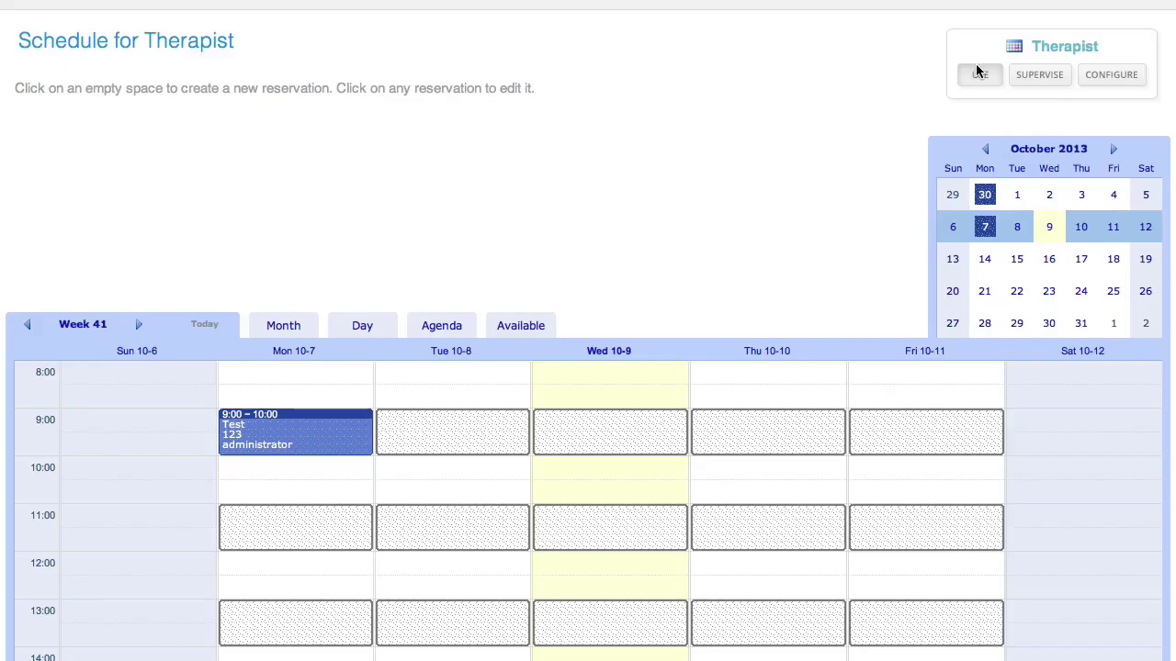
left_click(1109, 78)
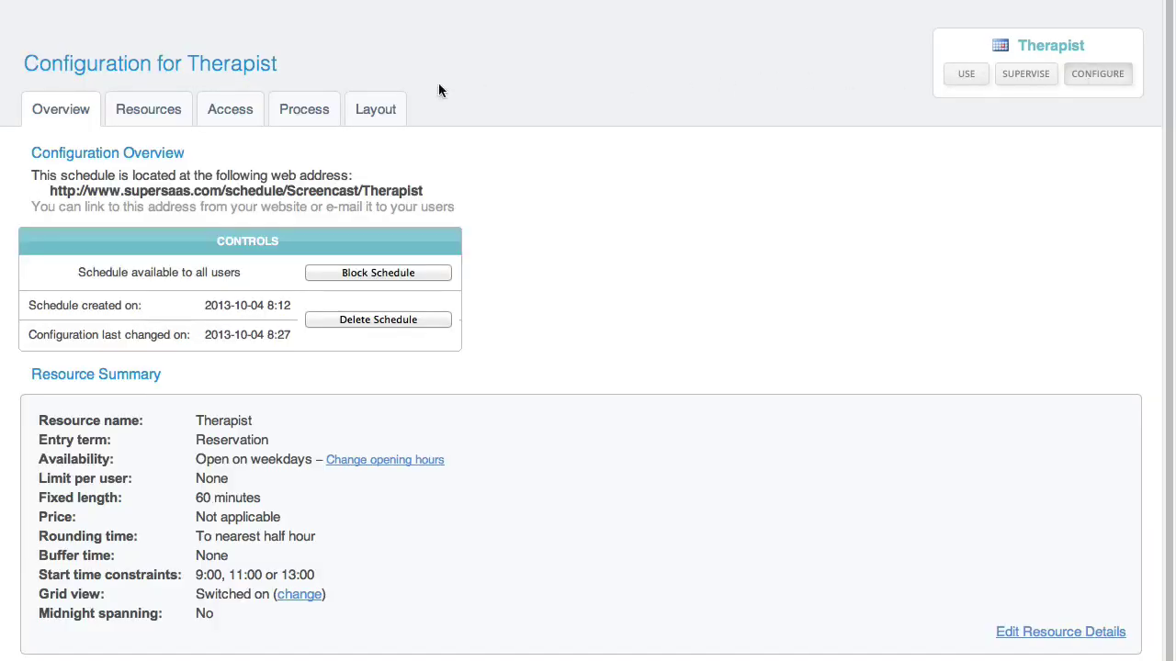
left_click(305, 111)
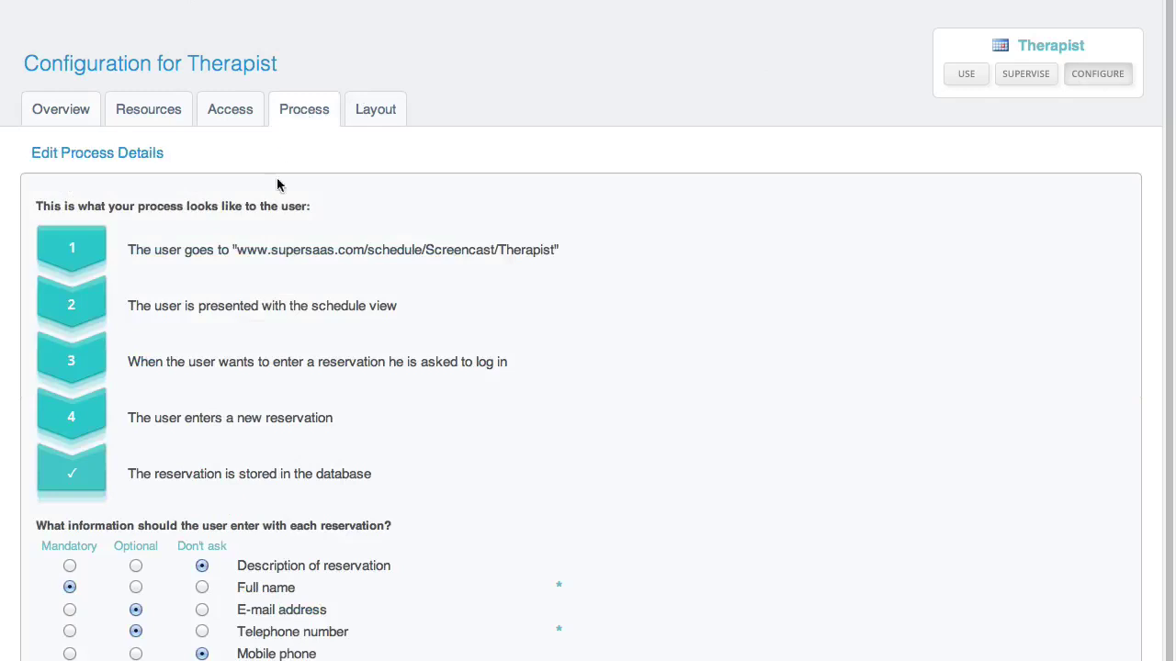
scroll(263, 223, "down", 4)
scroll(26, 612, "down", 5)
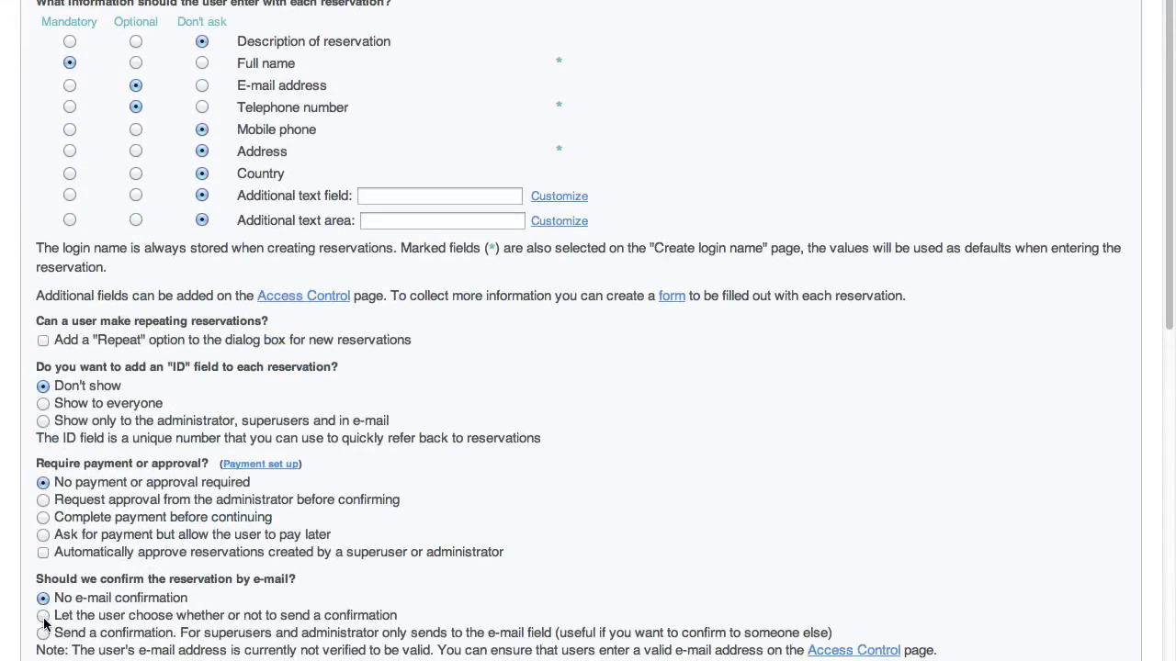
left_click(44, 619)
scroll(373, 92, "up", 2)
scroll(372, 275, "up", 3)
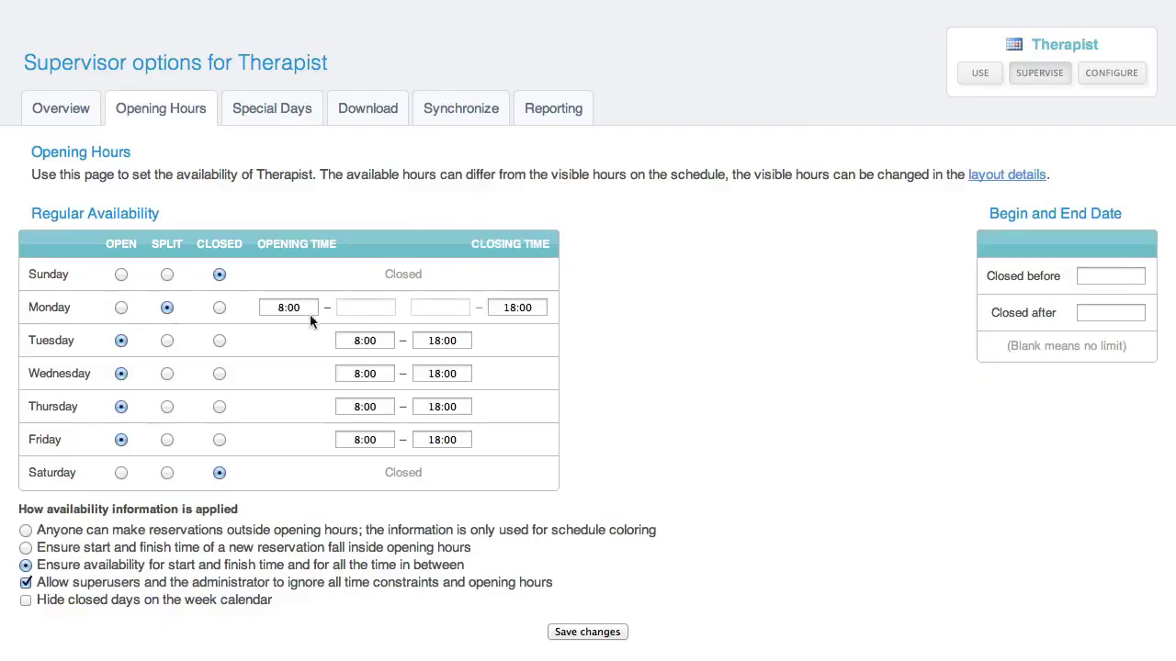
- Set Monday's split opening hours to break from 12:00 to 3:00
left_click(362, 308)
type("12:00")
key("Tab")
type("3:00")
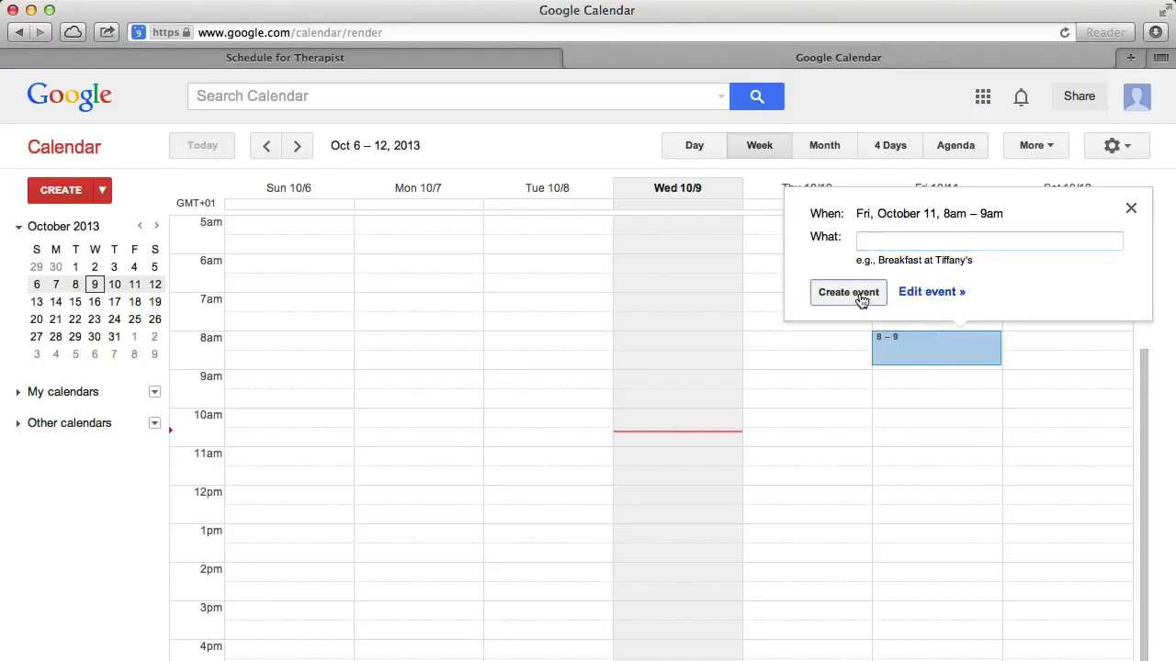
- Add Google Calendar events Friday 8:00–10:30 and Thursday from 10:30 into the afternoon
left_click(848, 292)
left_click_drag(928, 362, 916, 480)
left_click(776, 441)
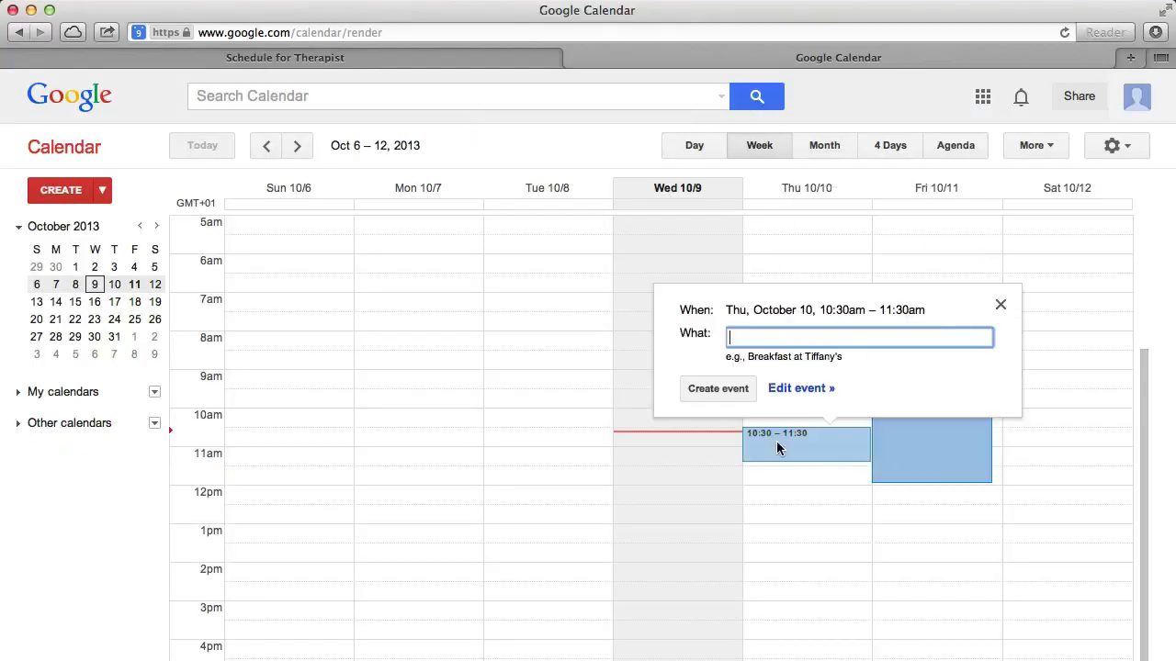
left_click(736, 396)
left_click_drag(789, 456, 790, 595)
left_click(300, 51)
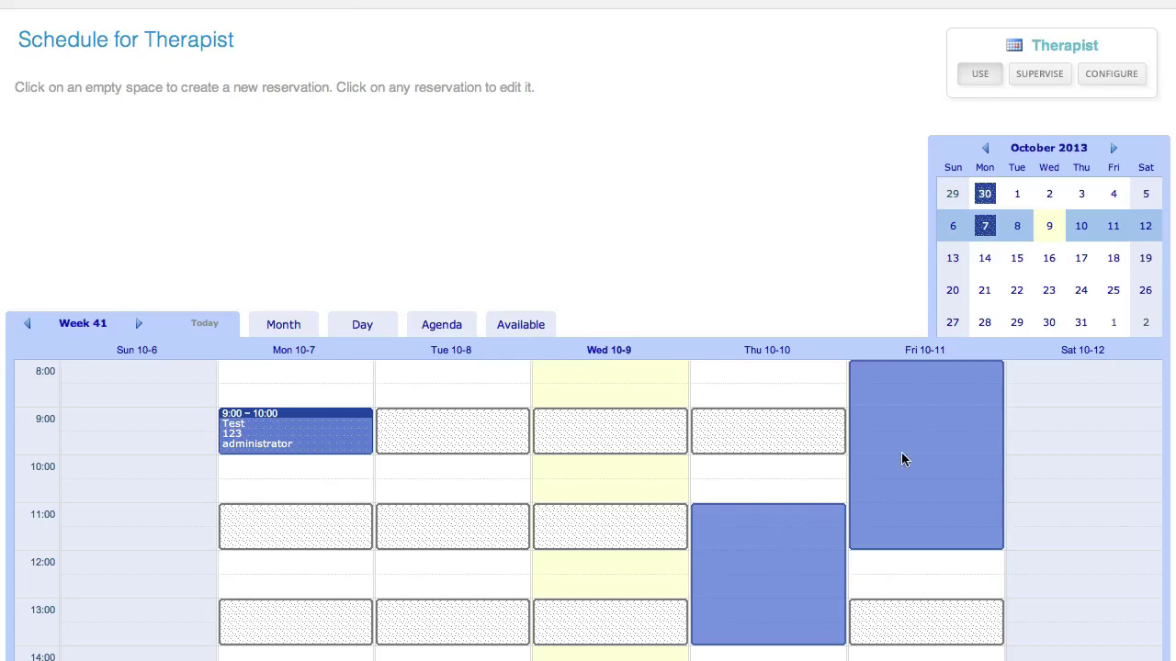
- View Therapist by October month and Monday 7 October, then list available classes on the phone
left_click(283, 324)
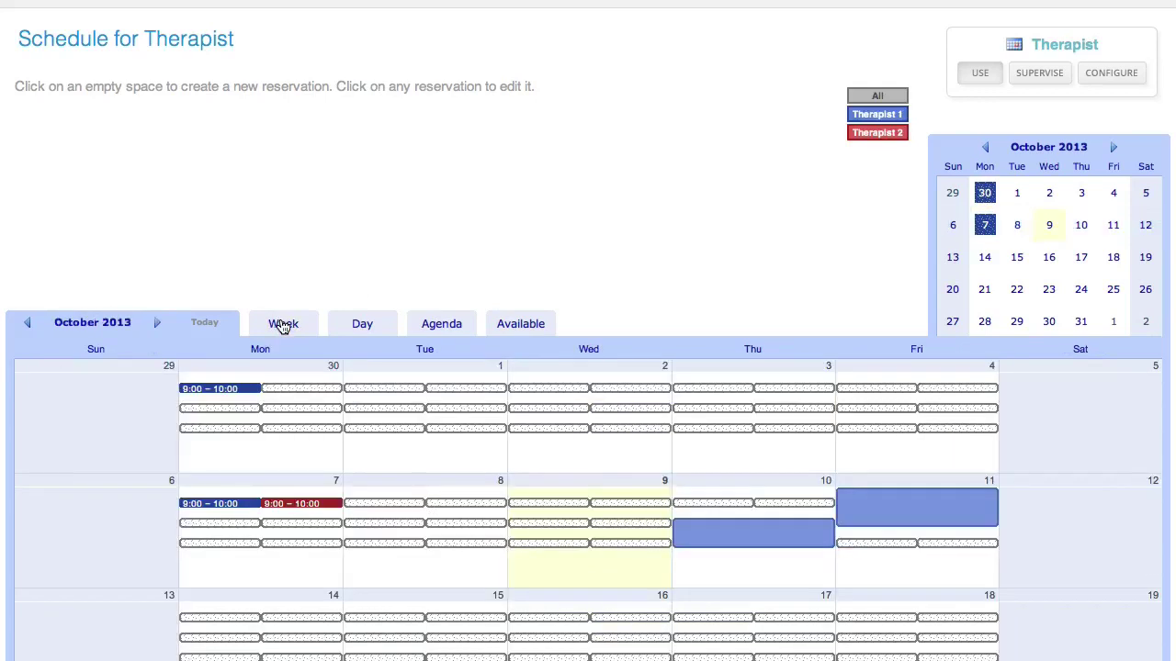
left_click(360, 327)
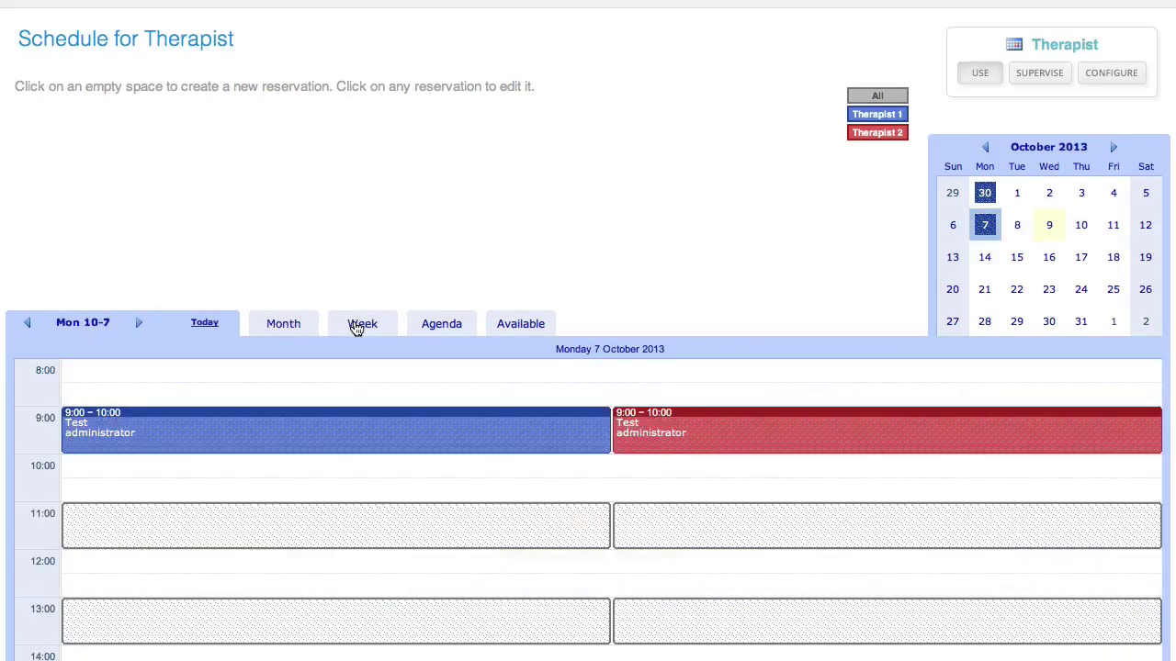
left_click(507, 328)
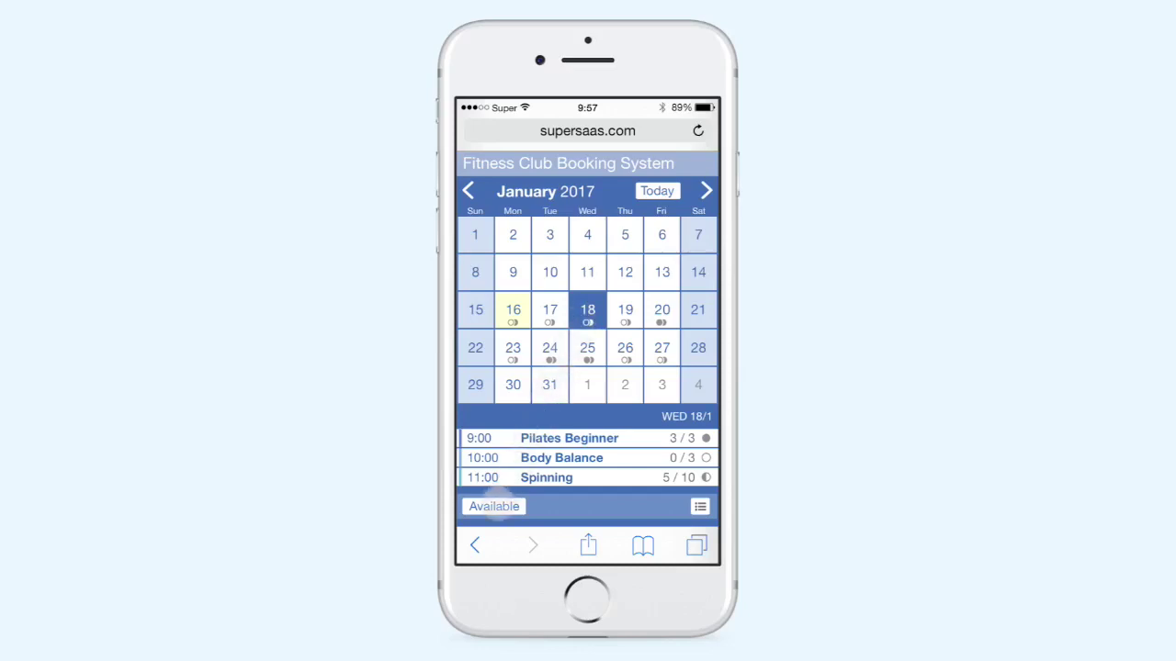
left_click(494, 506)
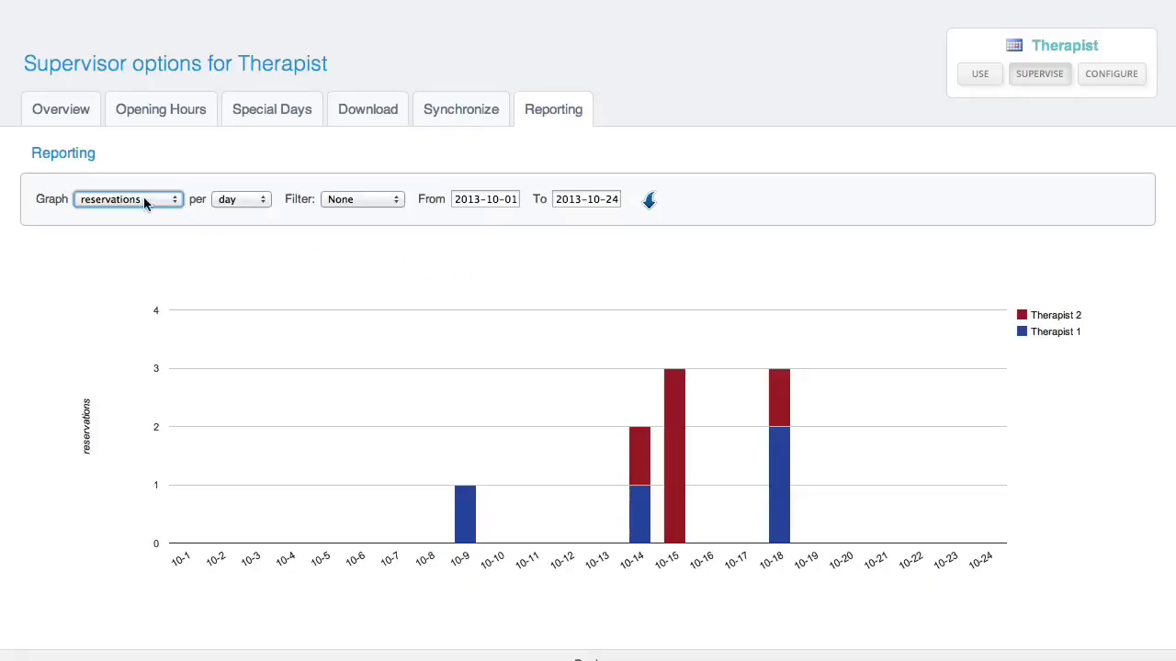
- Switch the report graph to utilization and export it as XLS - Microsoft Excel
left_click(144, 203)
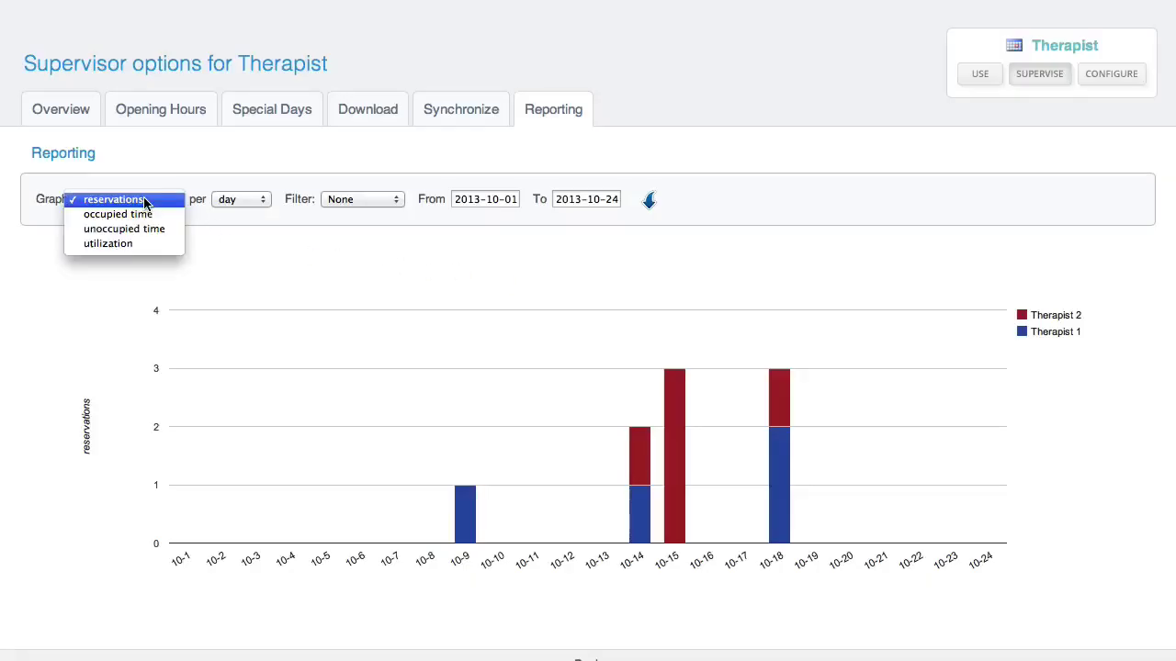
left_click(150, 243)
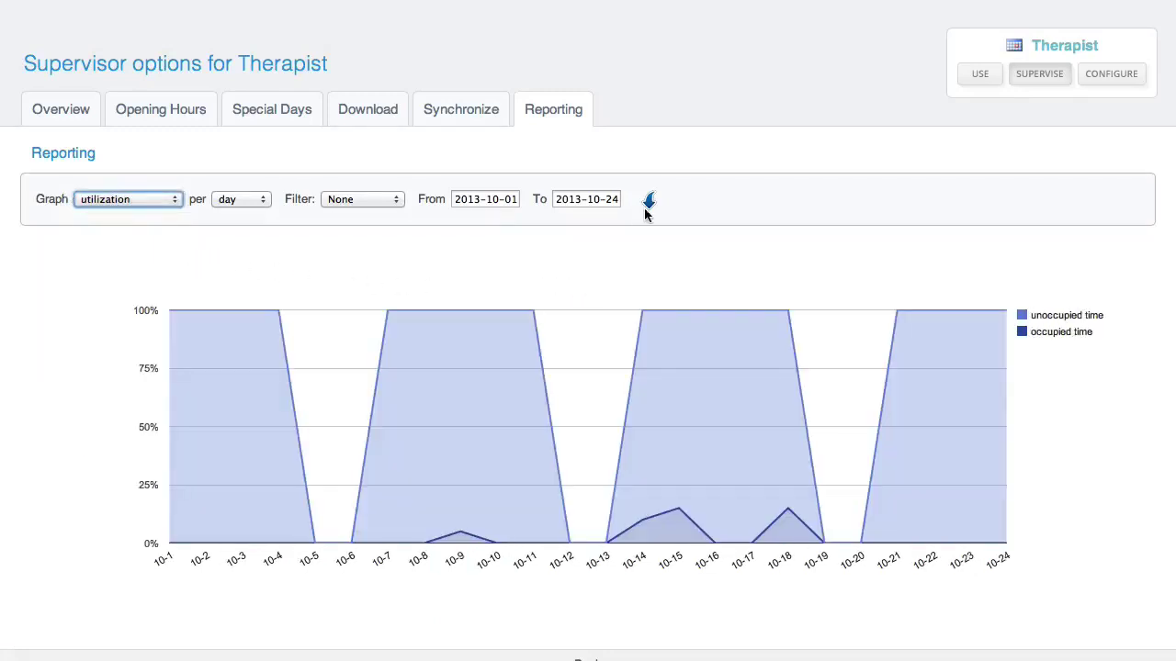
left_click(648, 200)
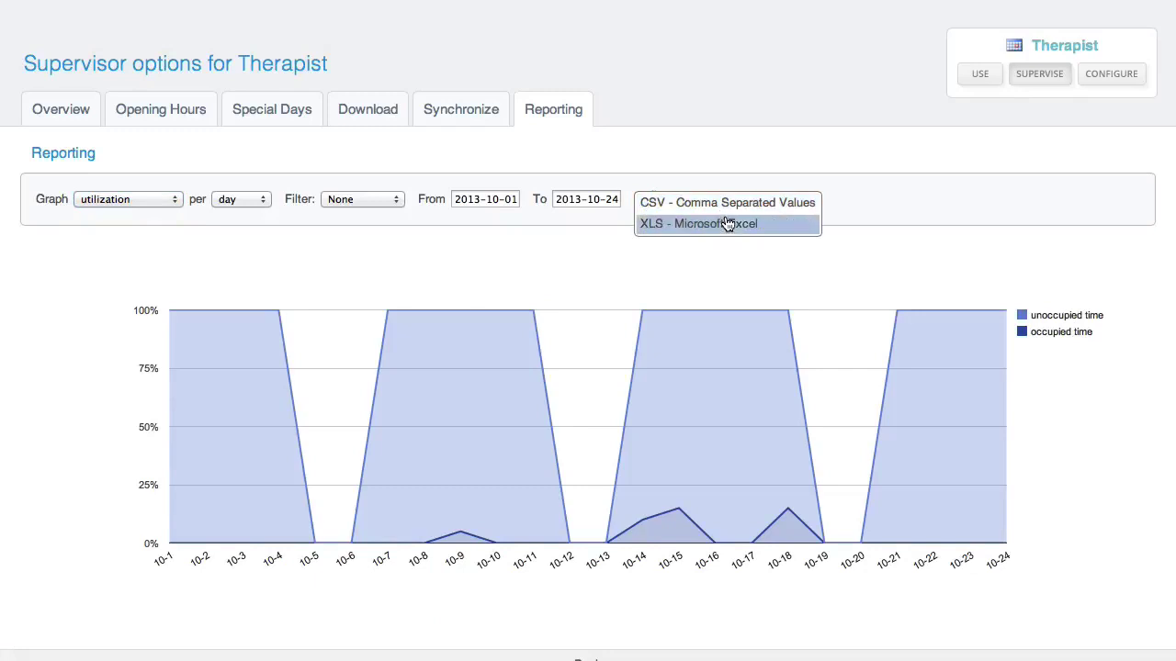
left_click(779, 229)
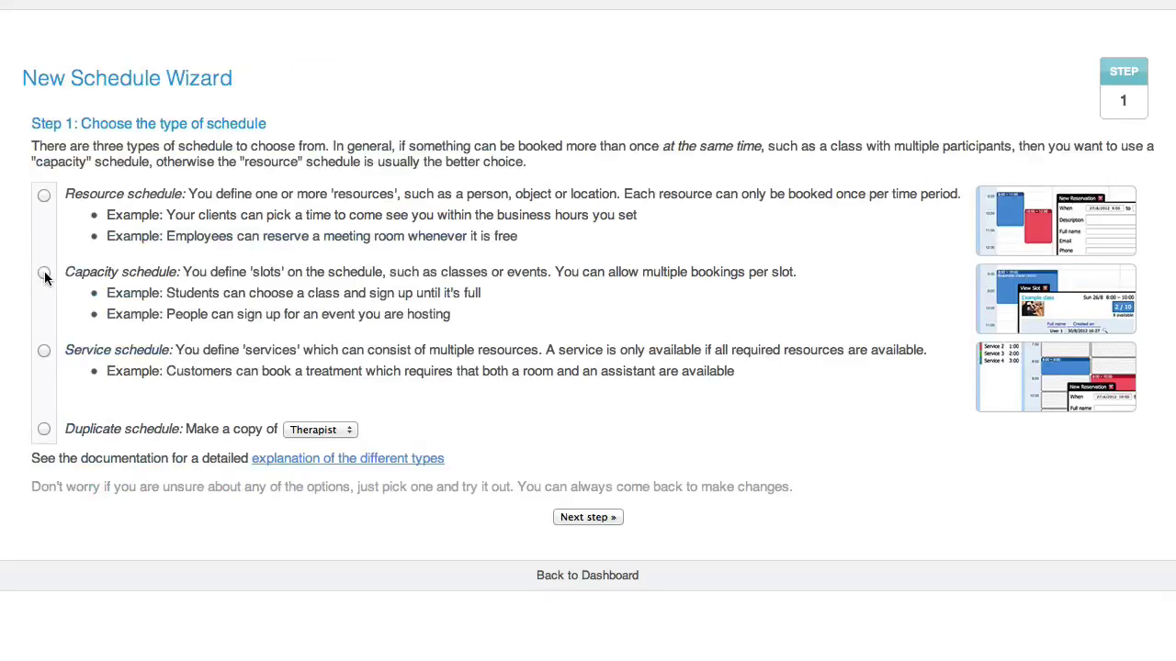
- Create a capacity schedule named Fitness allowing 5 bookings per slot
left_click(43, 273)
left_click(588, 517)
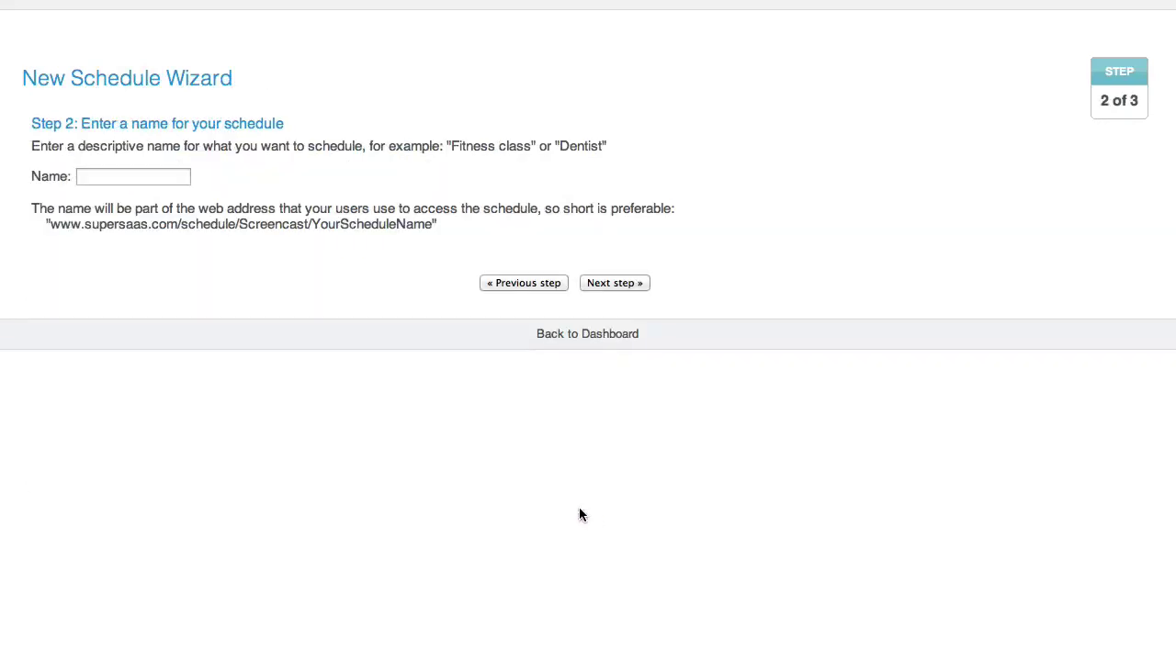
left_click(109, 174)
type("Fit")
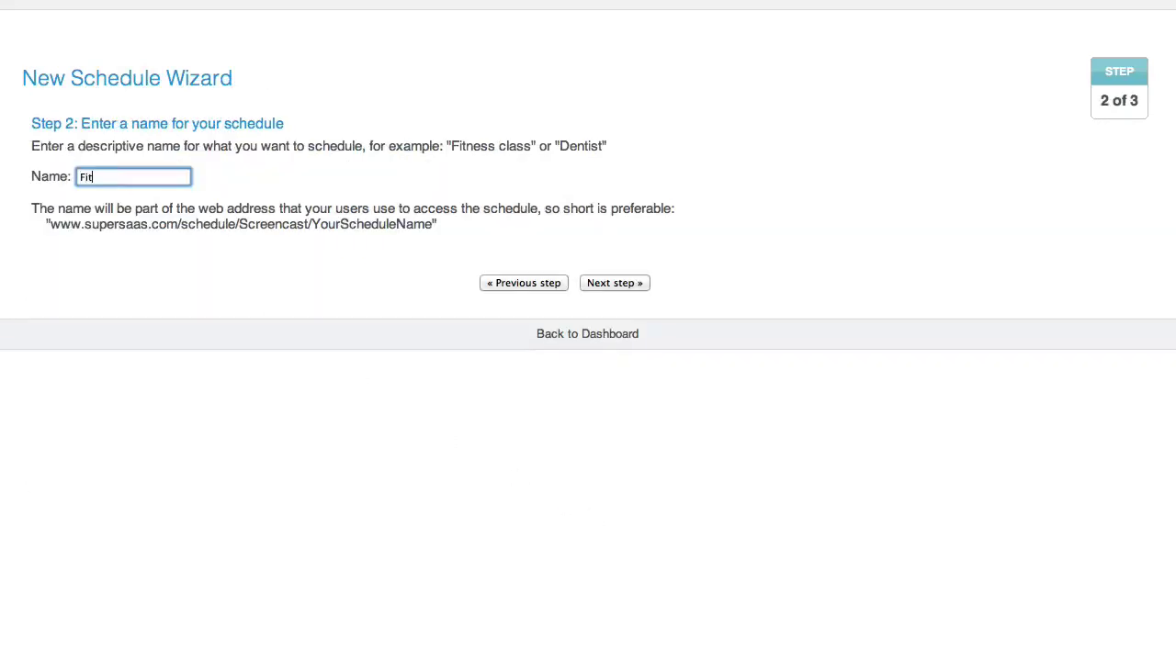
type("ness")
left_click(619, 283)
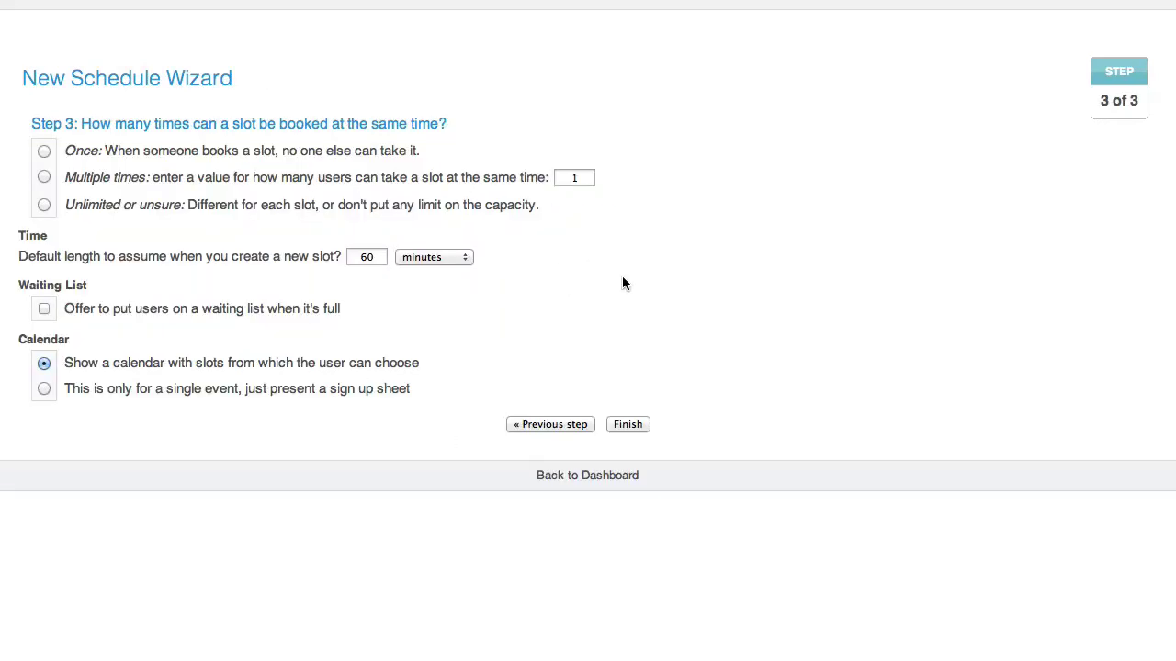
left_click(44, 177)
double_click(584, 177)
type("5")
left_click(630, 426)
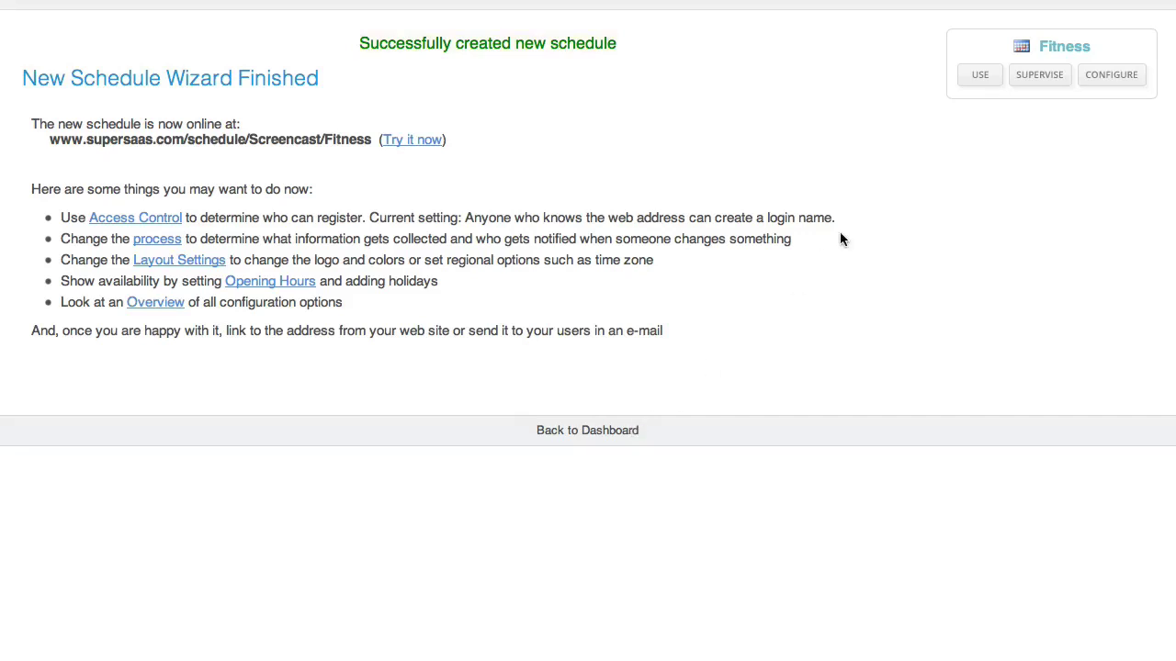
- Add a 'Fun class' slot priced $10 on Monday at 7:30
left_click(978, 79)
left_click(289, 396)
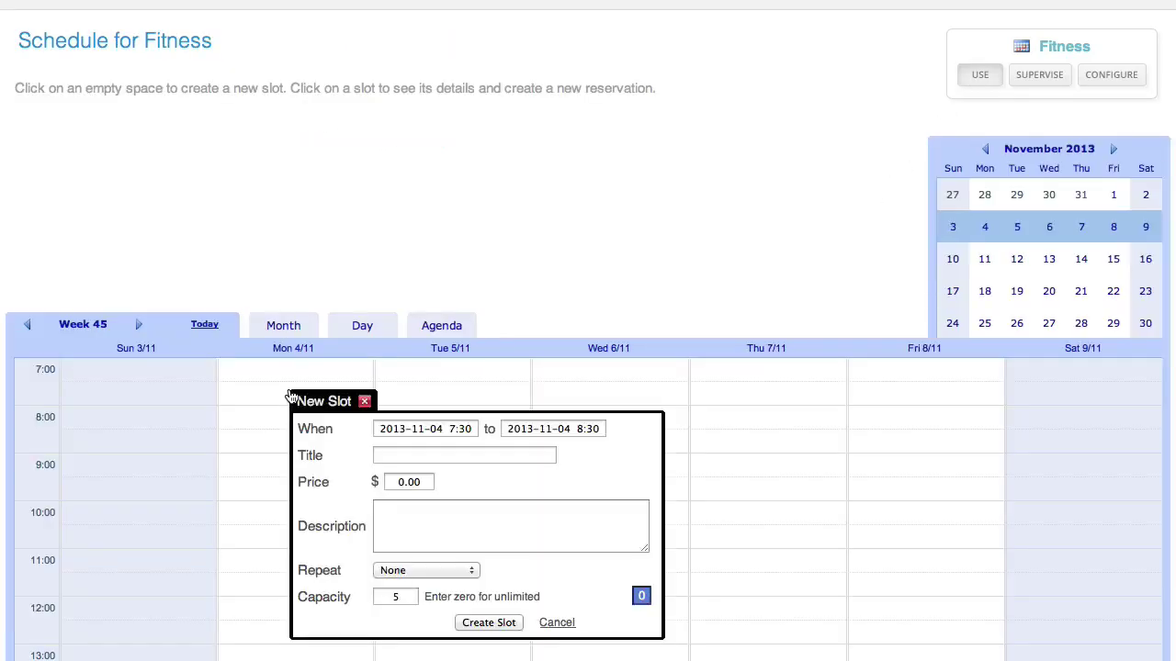
left_click(395, 454)
type("Fun class")
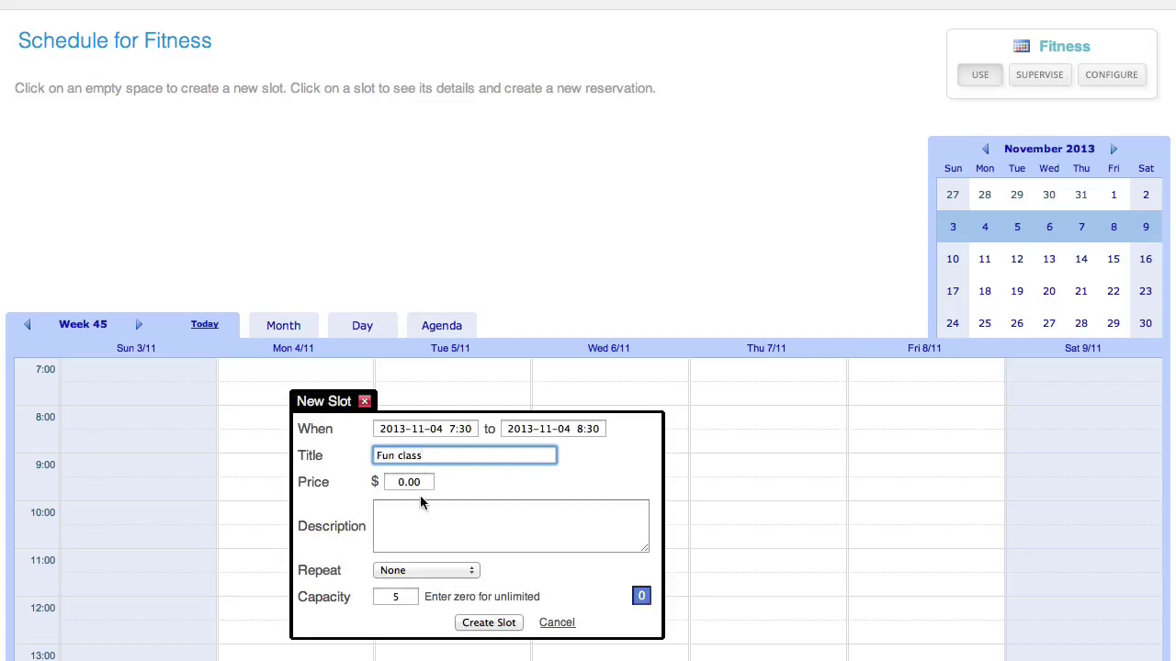
left_click(419, 482)
type("10")
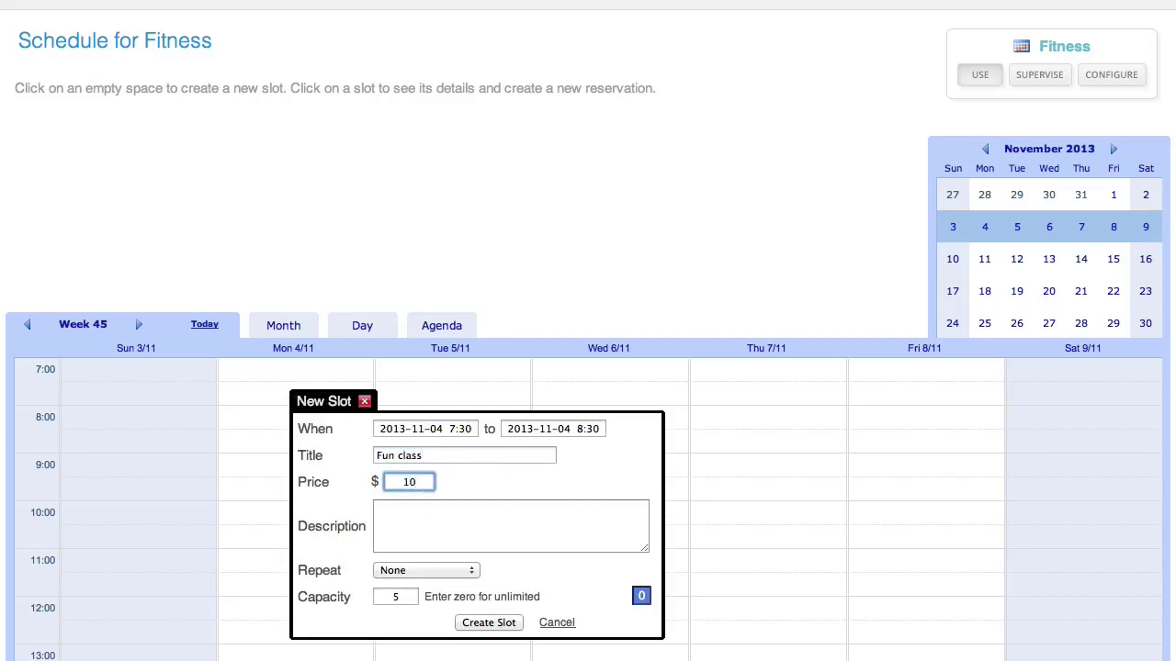
left_click(492, 623)
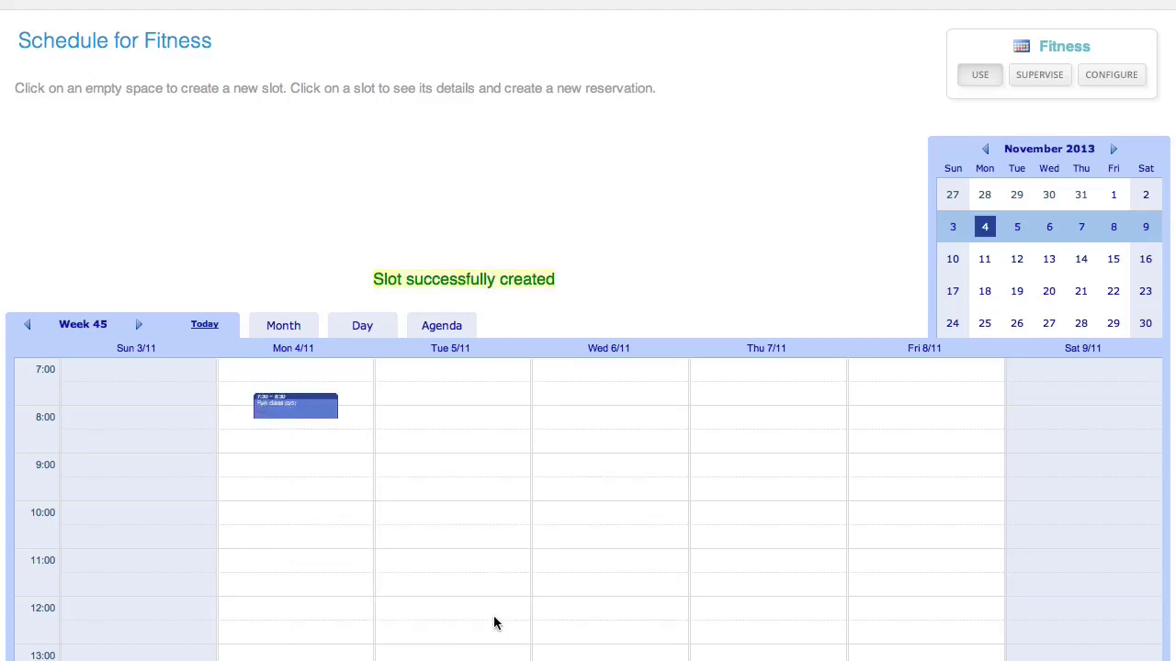
- Reserve a place in the Fun class for 'Student 1'
left_click(359, 423)
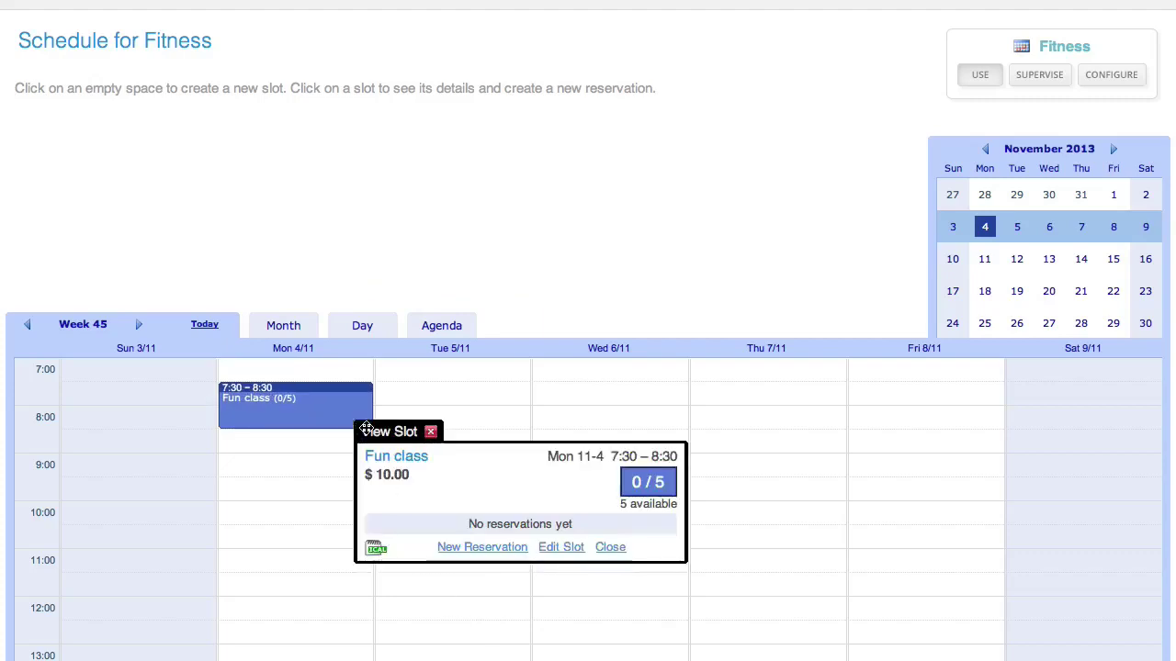
left_click(508, 547)
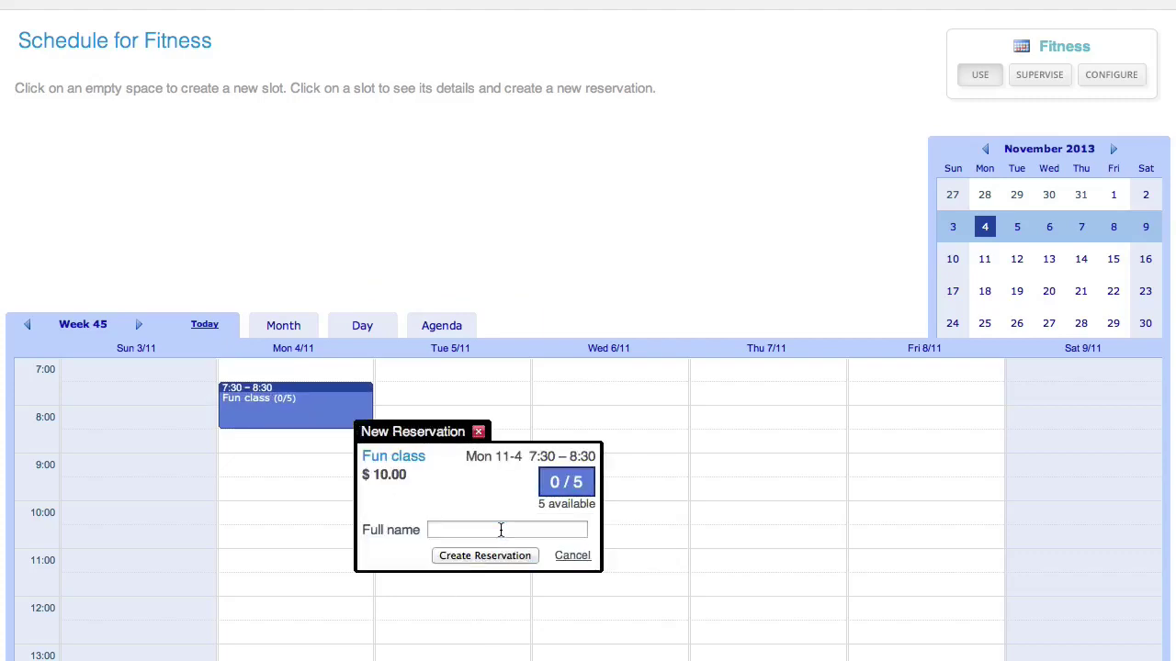
left_click(509, 530)
type("Student ")
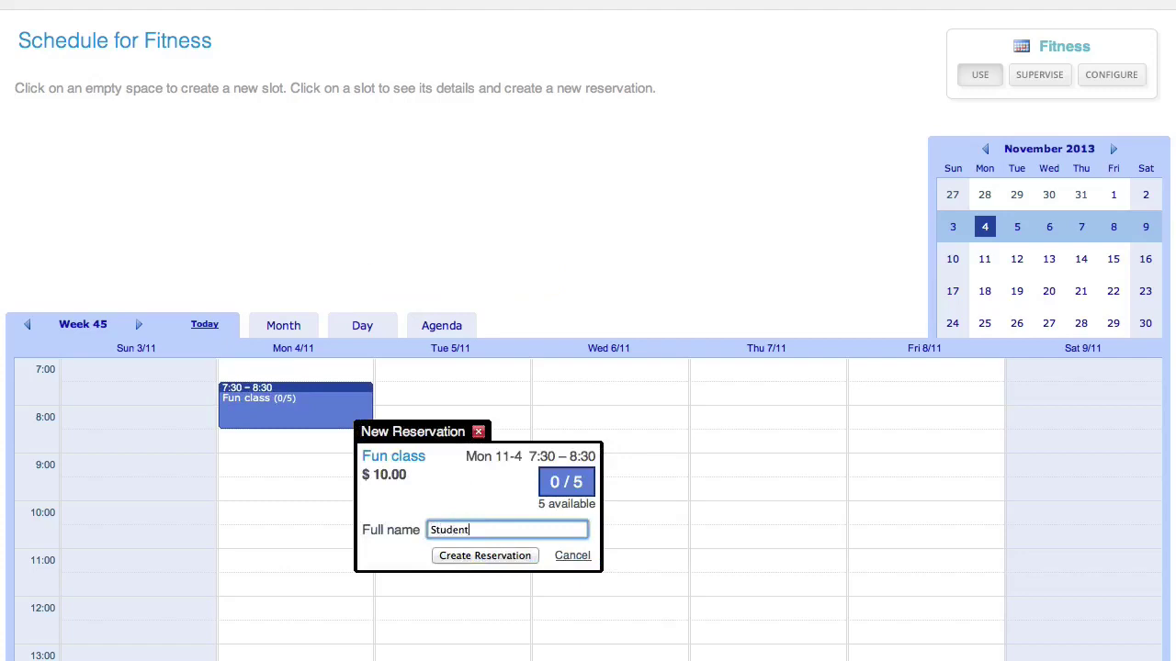
type("1")
left_click(510, 556)
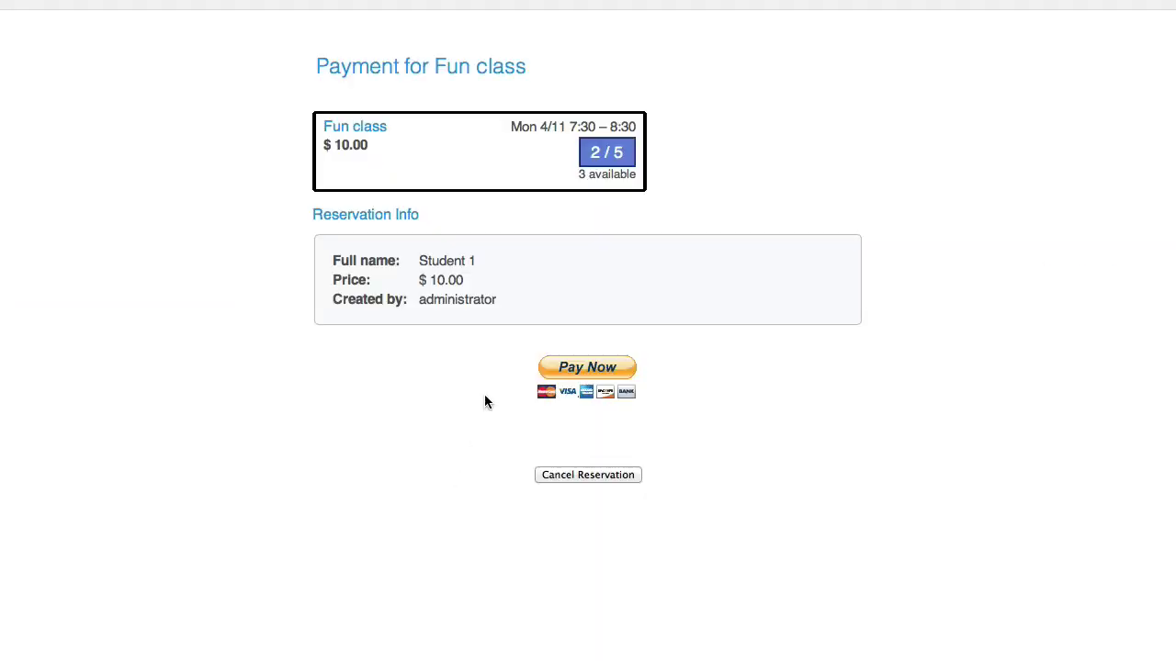
- Start PayPal payment, cancel back to the schedule, and check the slot's bookings
left_click(594, 369)
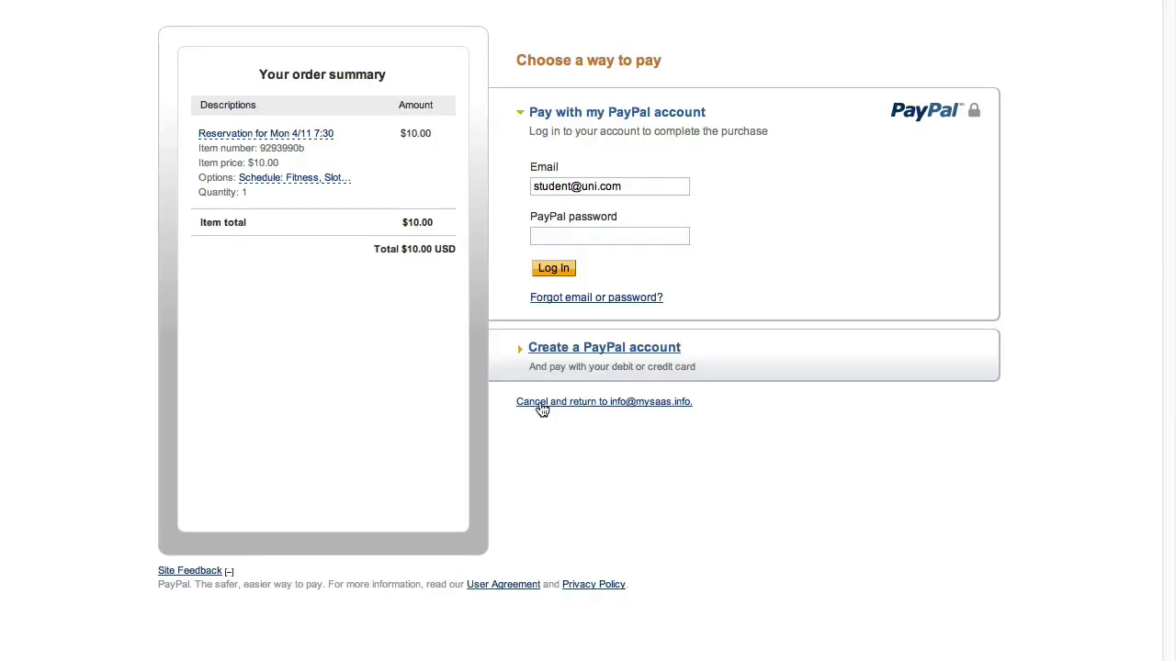
left_click(541, 402)
left_click(295, 418)
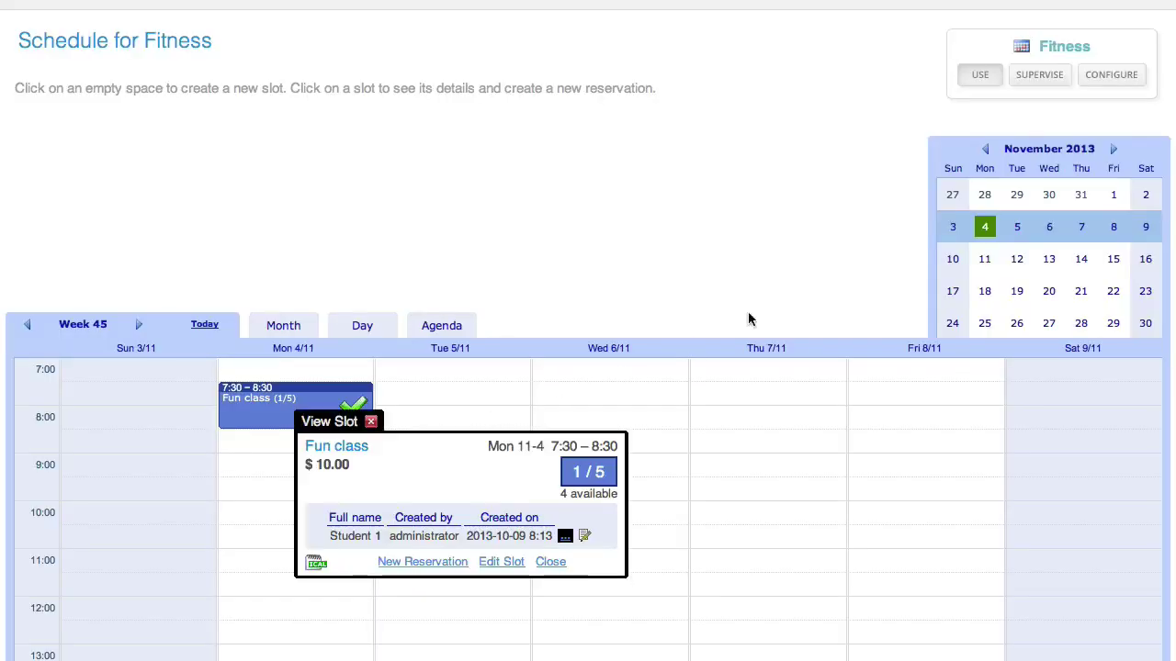
- Open the Fitness supervisor view and inspect Student 1's reservation in the Fun class slot
left_click(1031, 79)
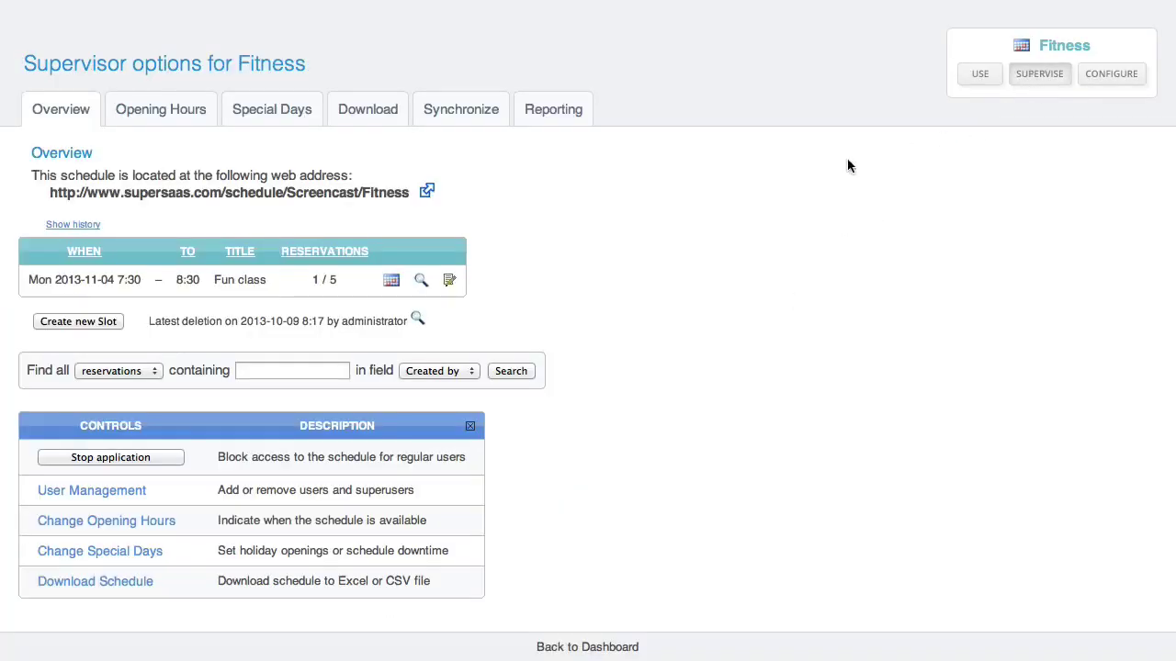
left_click(421, 279)
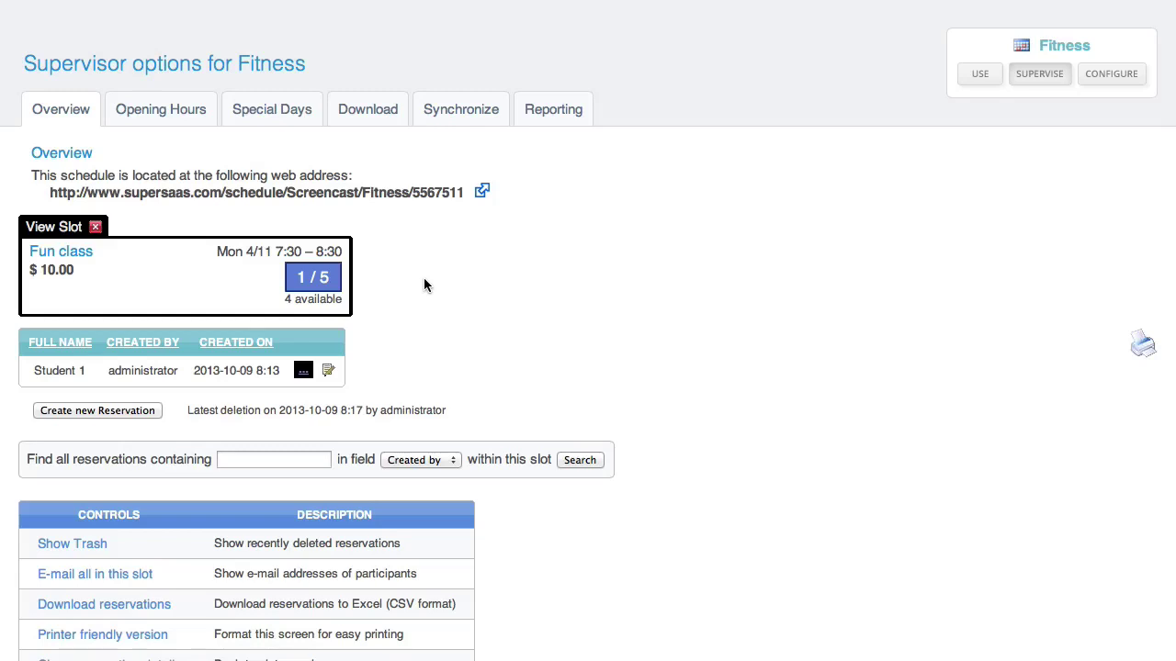
left_click(329, 372)
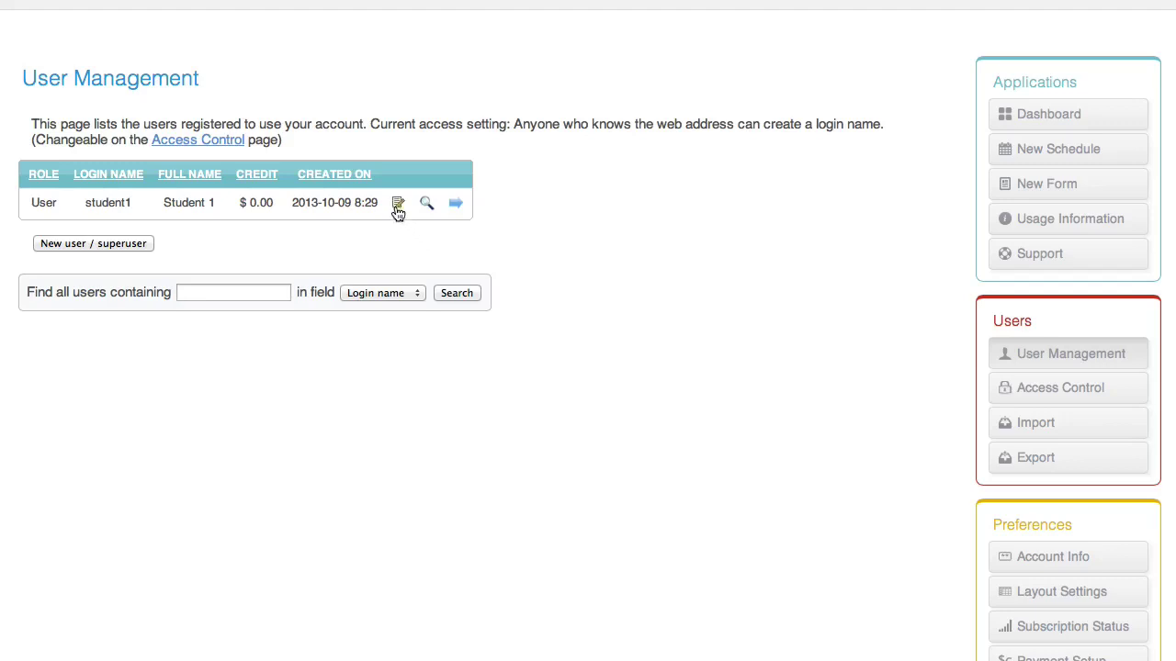
- Edit the student1 user account and set its credit to 5
left_click(398, 203)
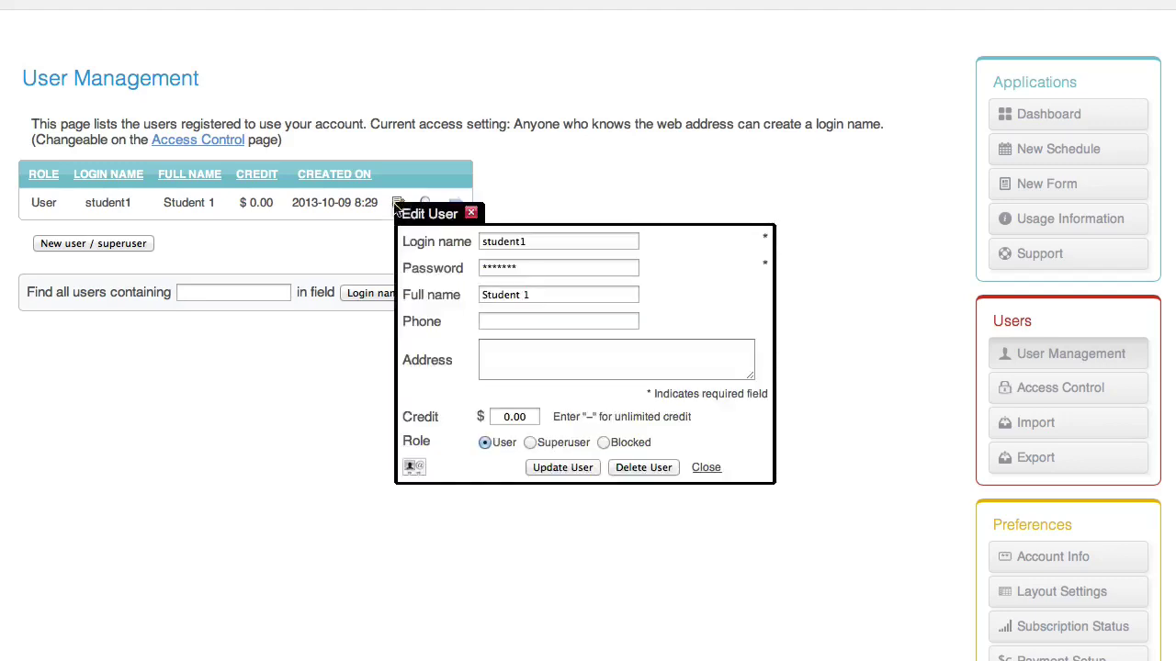
left_click(519, 415)
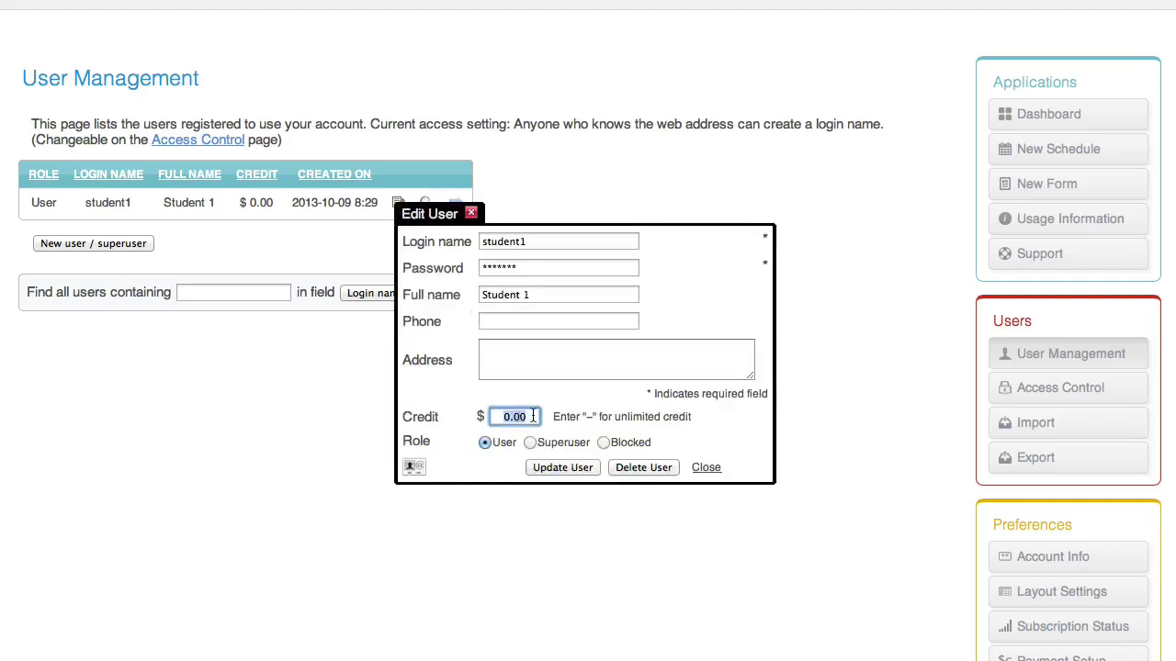
type("5")
left_click(566, 468)
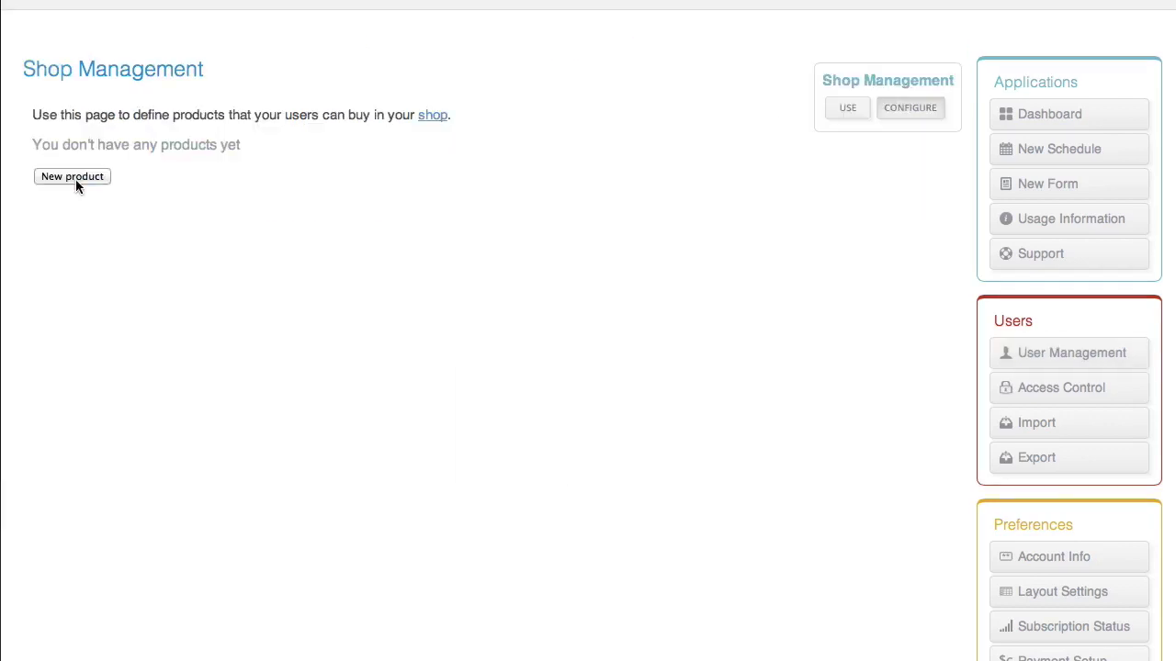
- Add a '10 for 8' shop product priced 80 for 10 credits, then preview the shop
left_click(75, 179)
type("10 for 8")
key("Tab")
type("80")
key("Tab")
type("10")
left_click(247, 465)
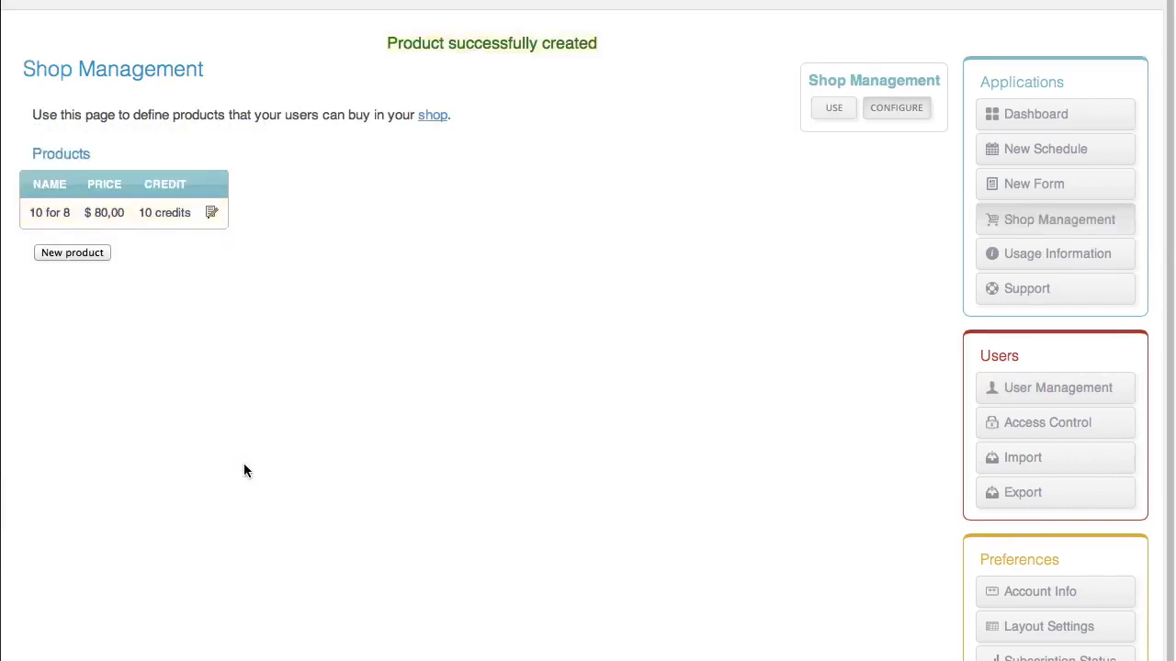
left_click(821, 110)
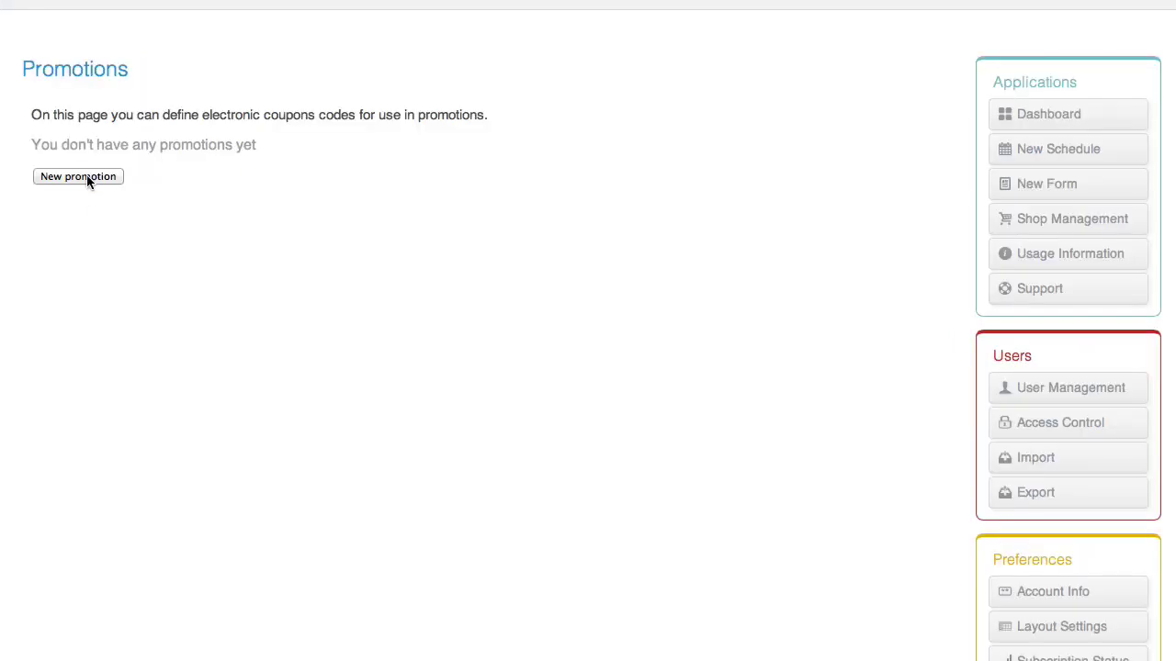
- Create promotion code HALF, described '50% off', with a 50 percent discount
left_click(84, 176)
left_click(200, 213)
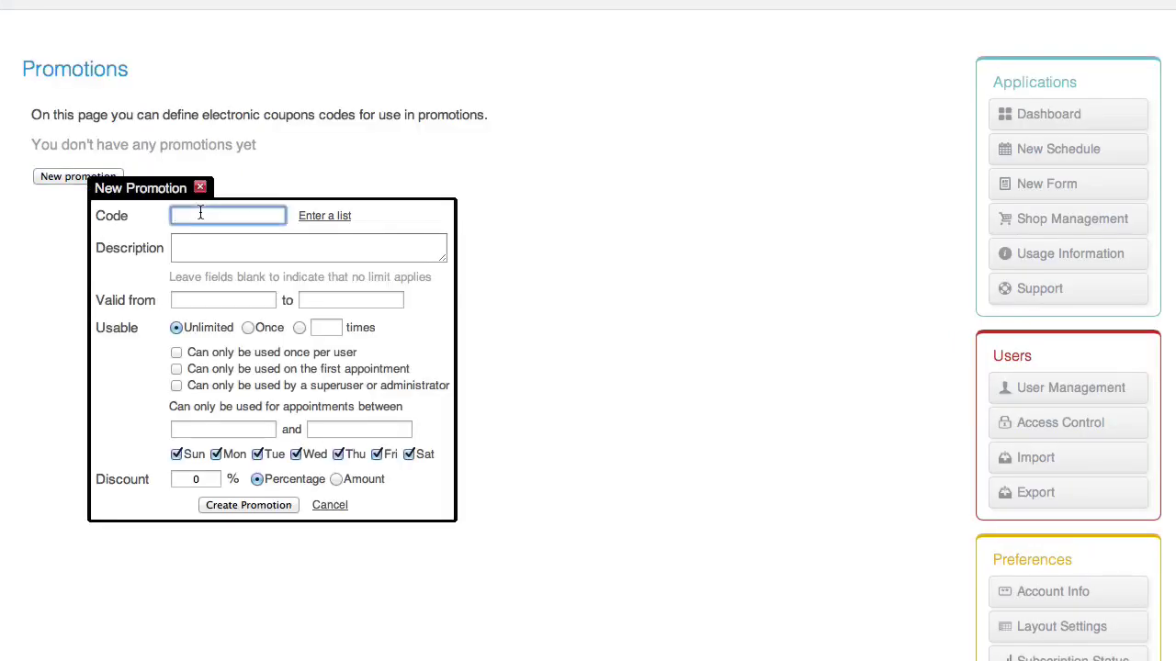
type("HALF")
key("Tab")
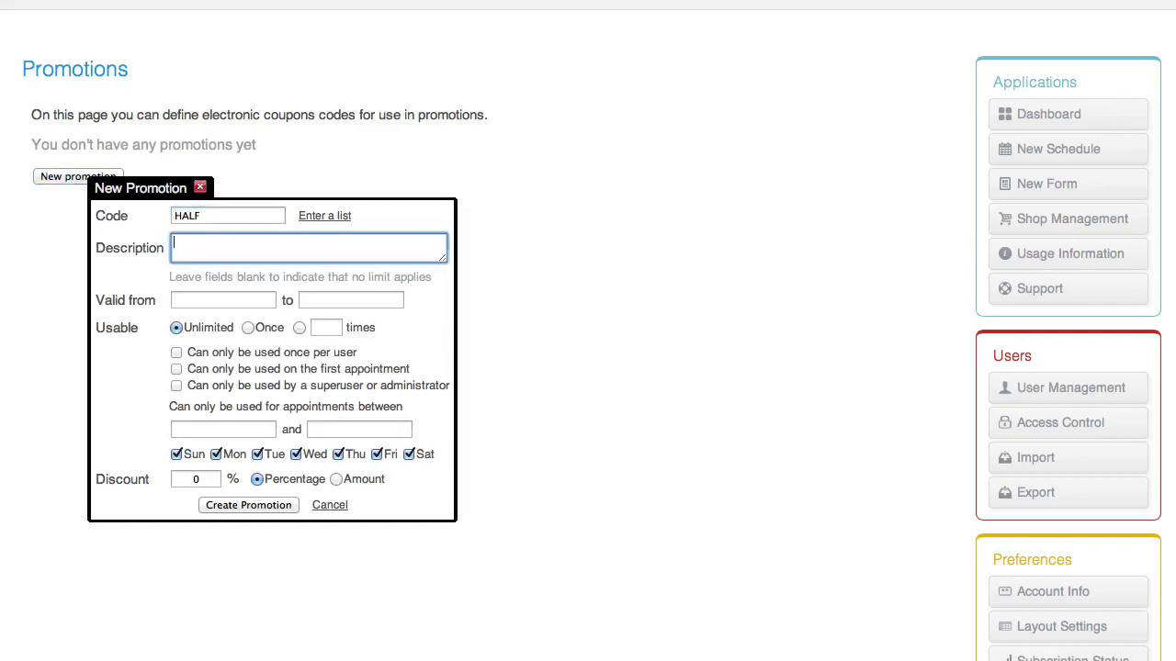
type("50% off")
left_click(199, 478)
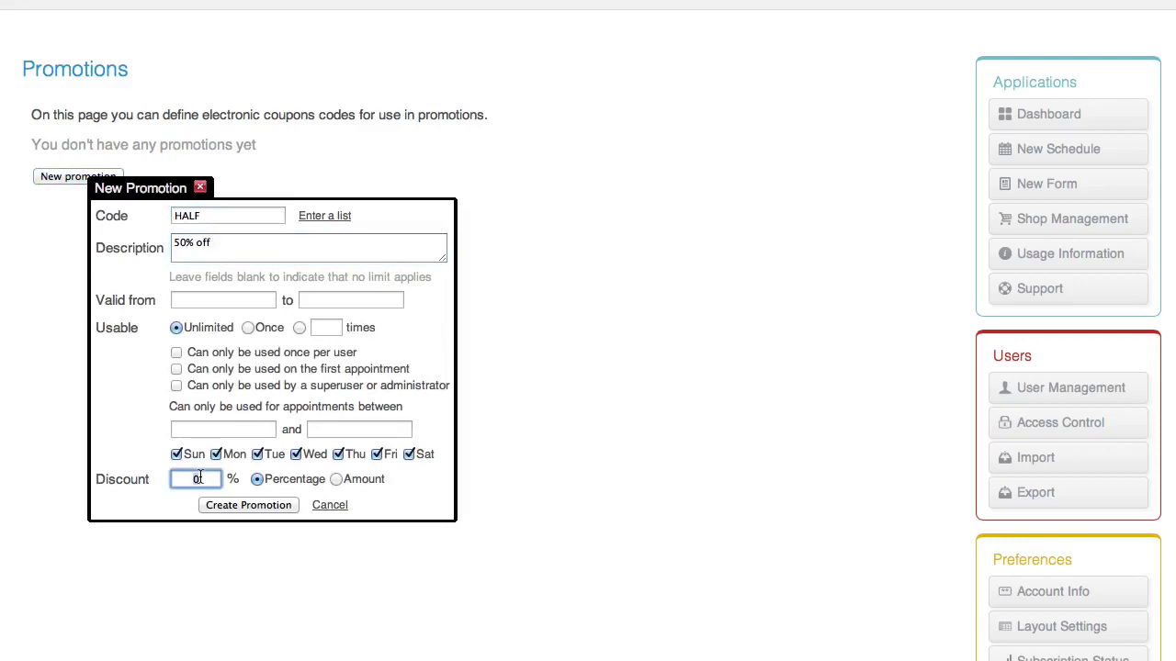
type("50")
left_click(245, 506)
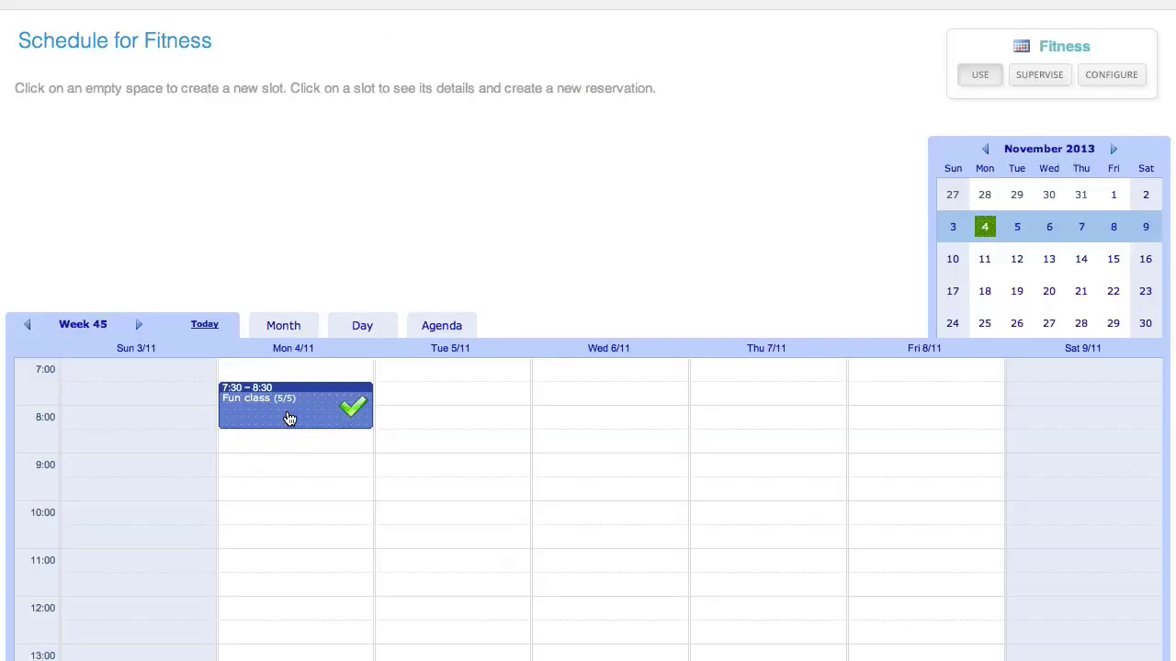
- Add 'Waiting student' to the full Fun class waiting list and view it on page 2
left_click(292, 417)
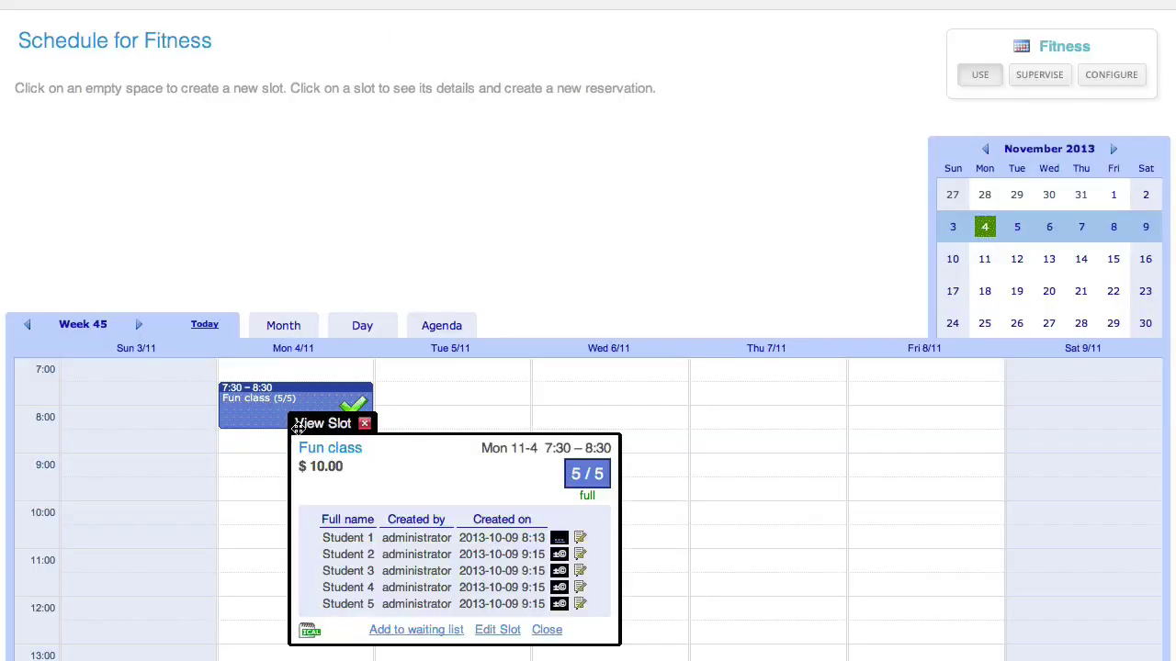
left_click(424, 632)
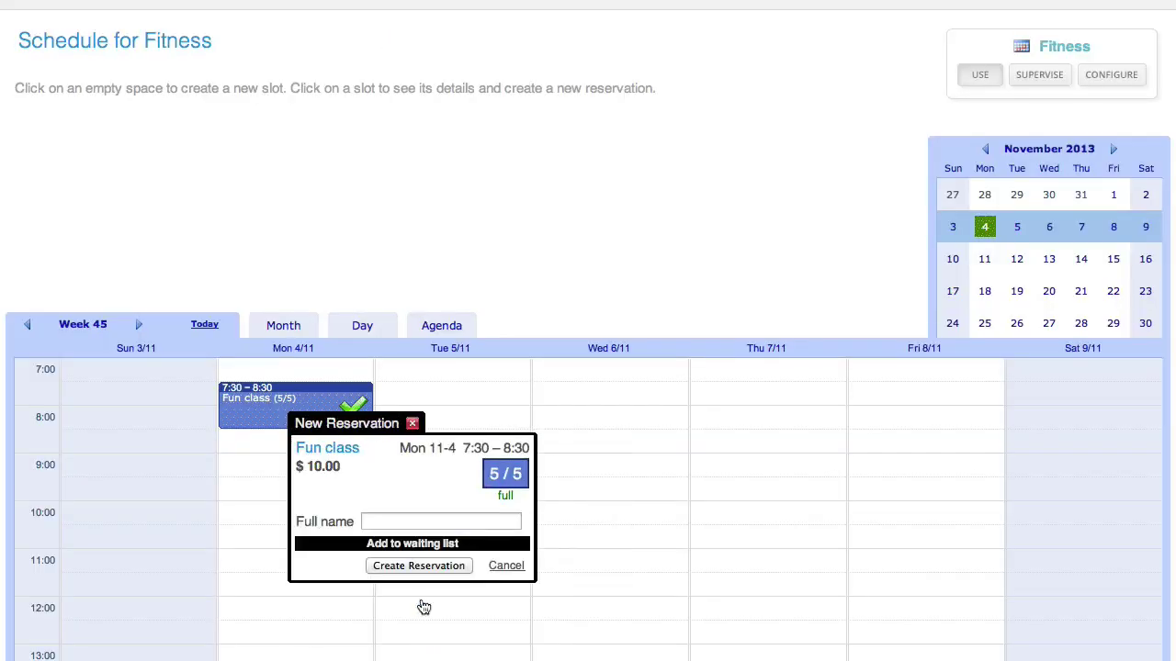
left_click(398, 520)
type("Wait")
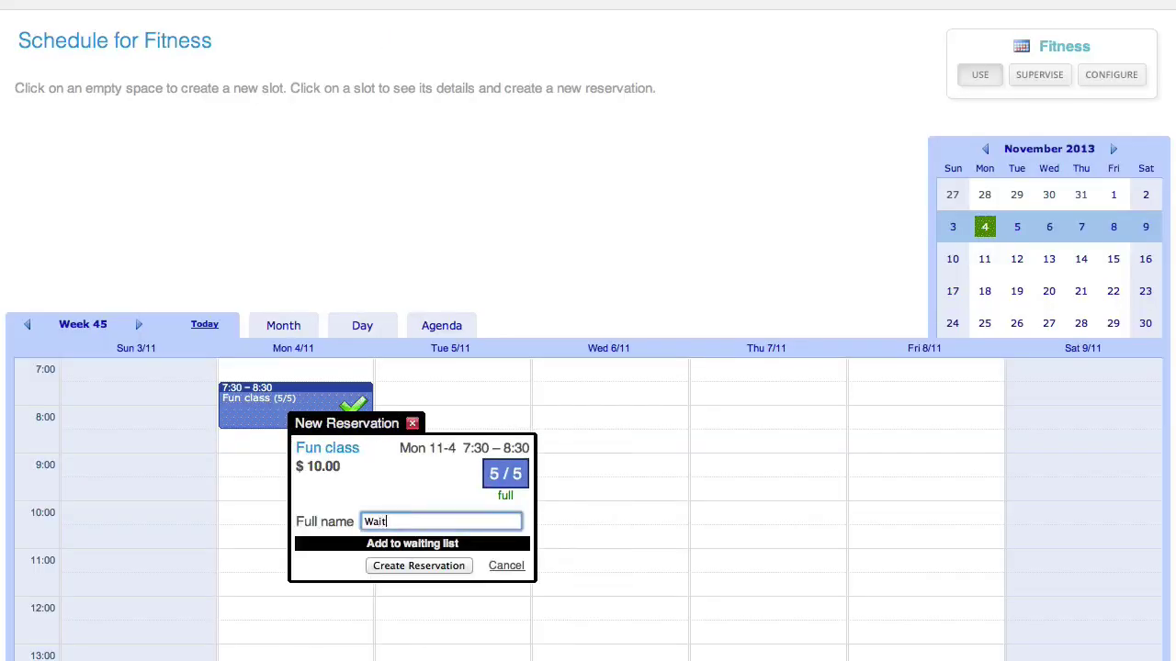
type("ing stu")
type("dent")
left_click(419, 564)
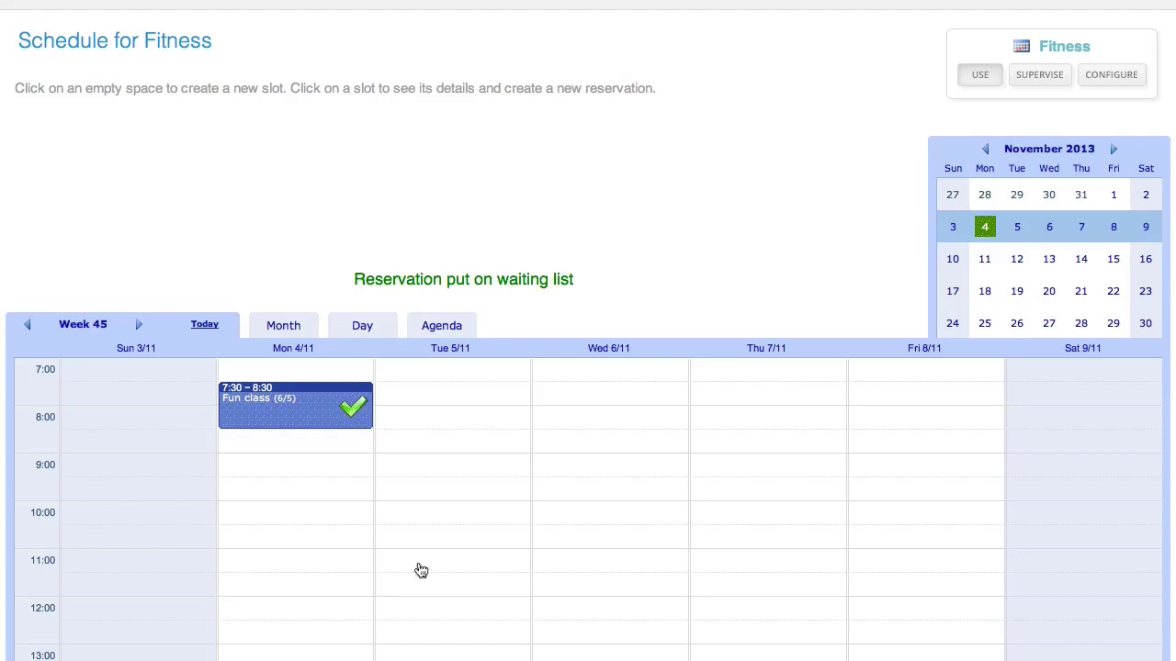
left_click(303, 418)
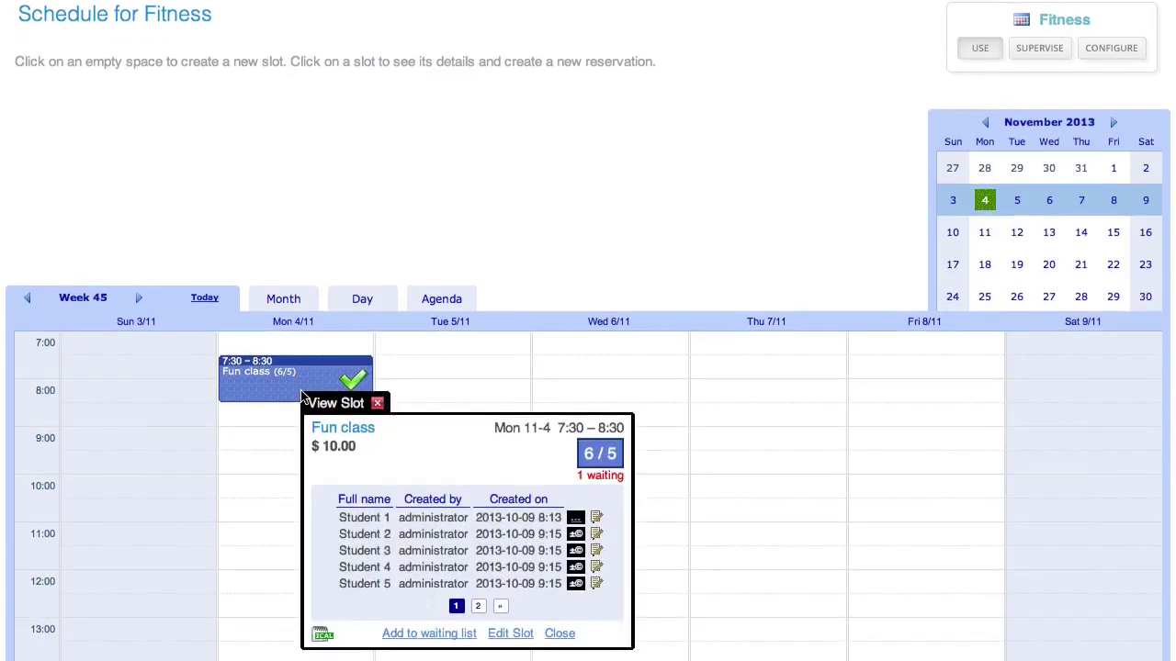
left_click(479, 607)
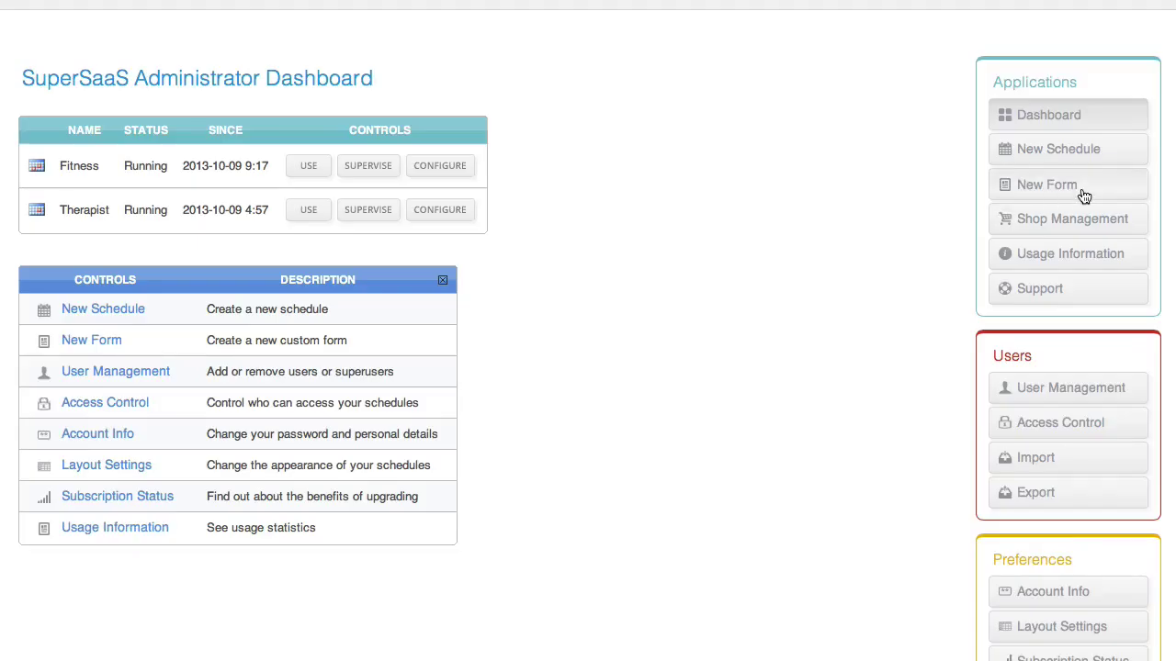
- Start a new form captioned 'Consent form' and add a comment field with the terms notice
left_click(1010, 194)
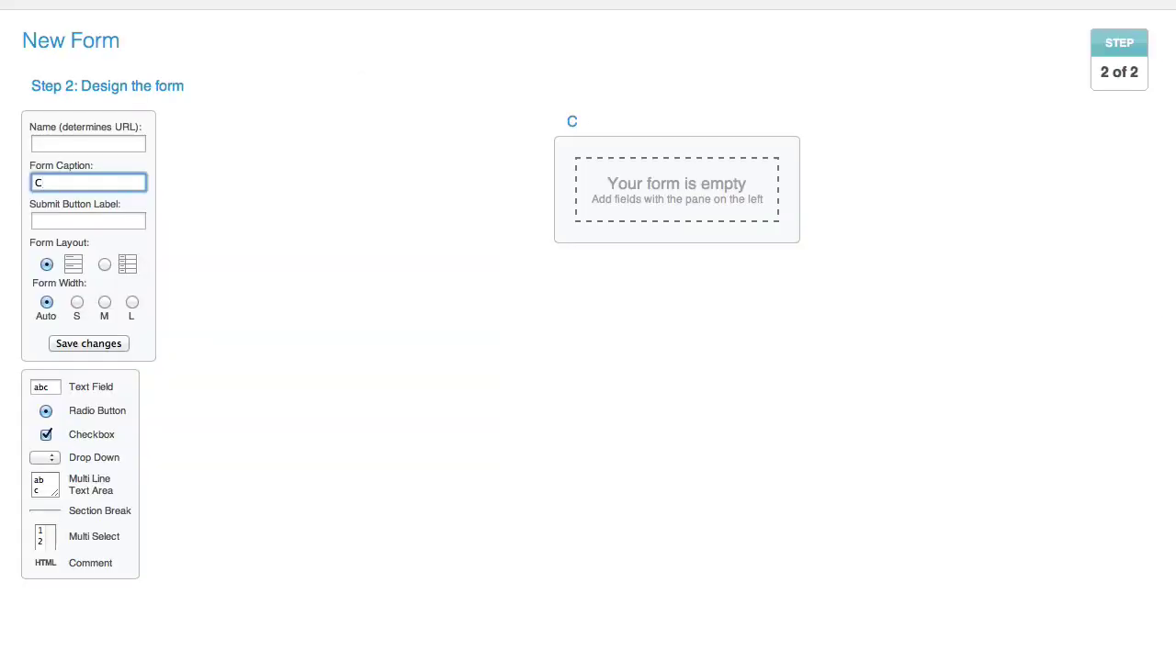
type("onsent form")
scroll(69, 407, "down", 3)
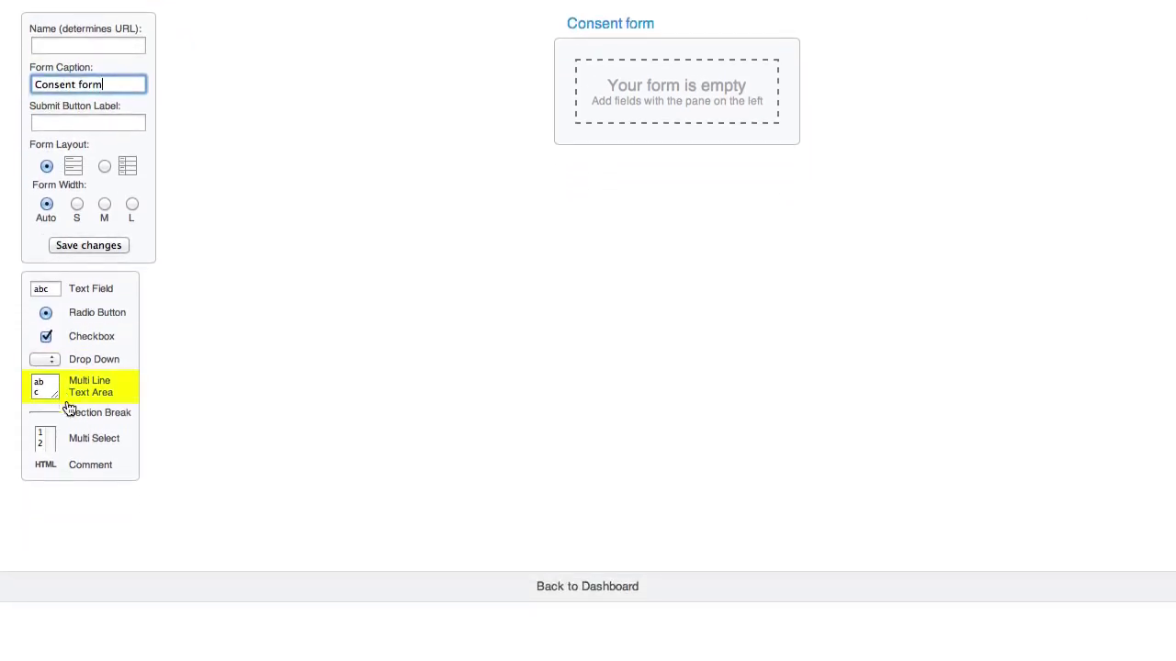
left_click(73, 464)
type("You will have to agree to o")
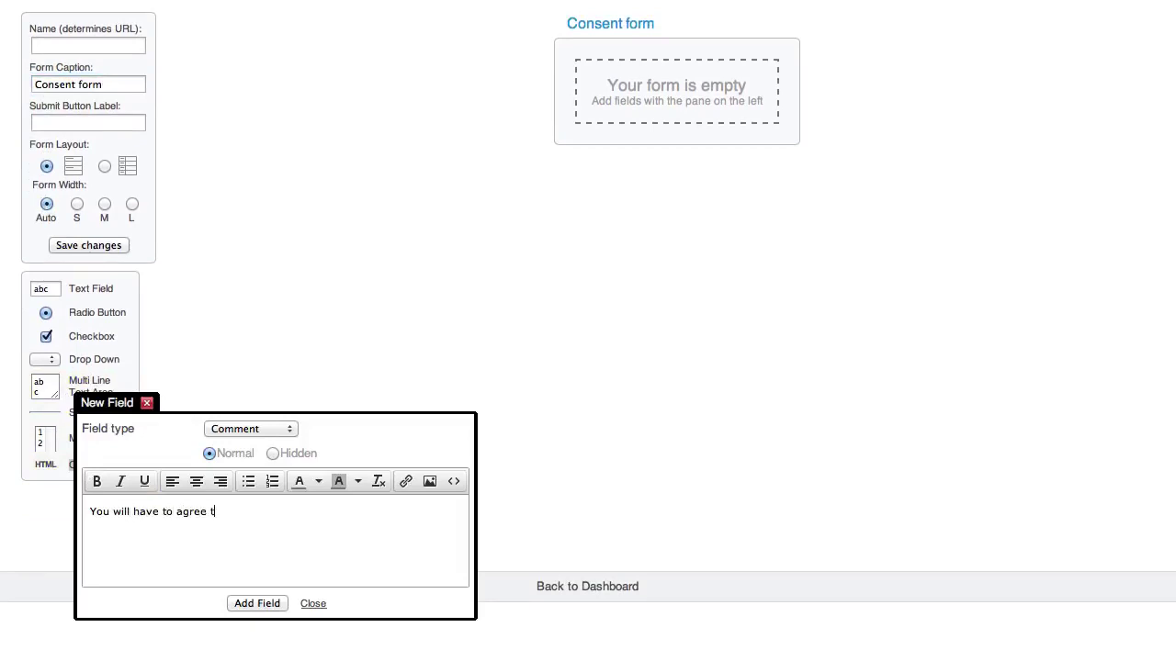
type("ur te")
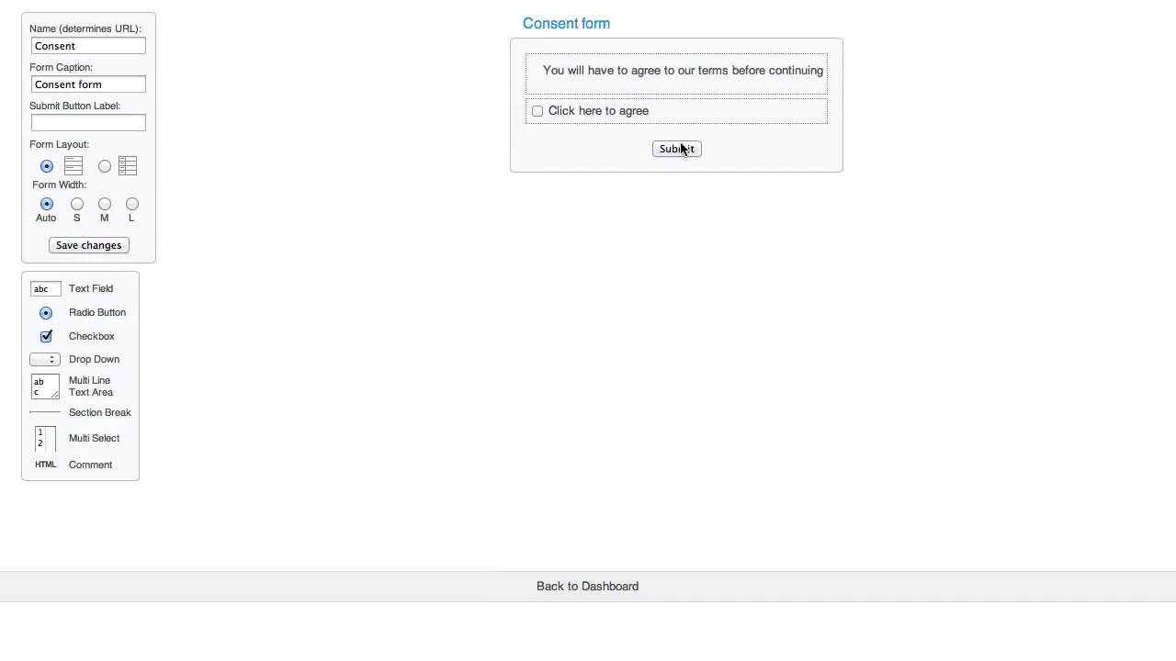
- Test the Consent form, then give Fitness a green theme, red slots and darker green frame
left_click(678, 148)
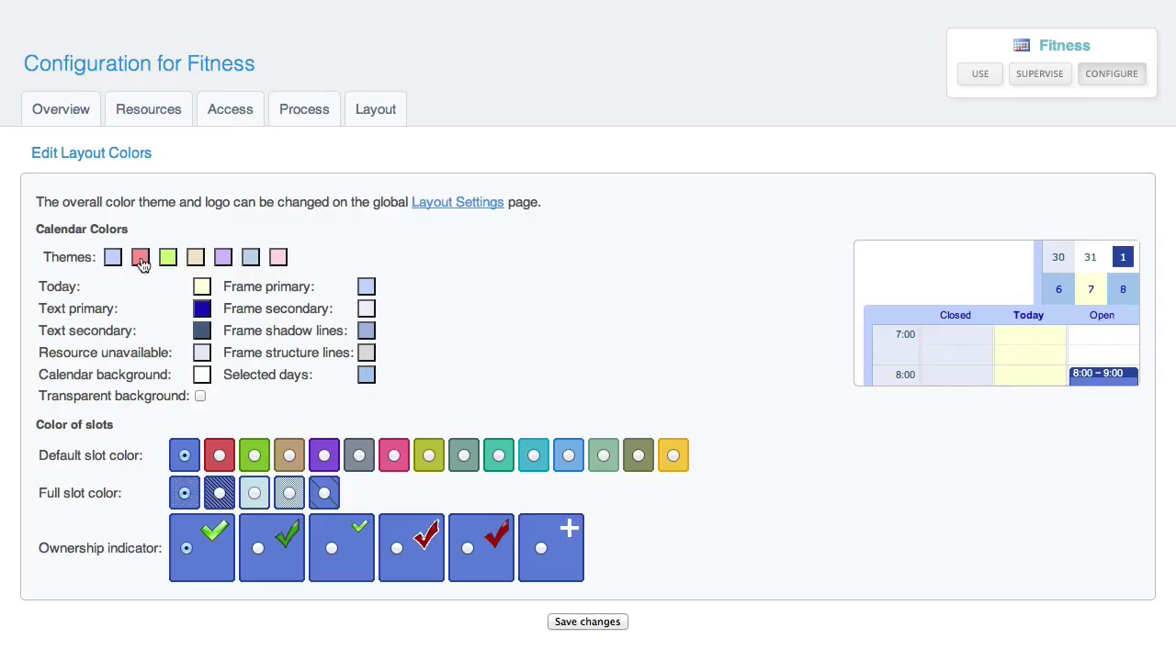
left_click(141, 261)
left_click(168, 261)
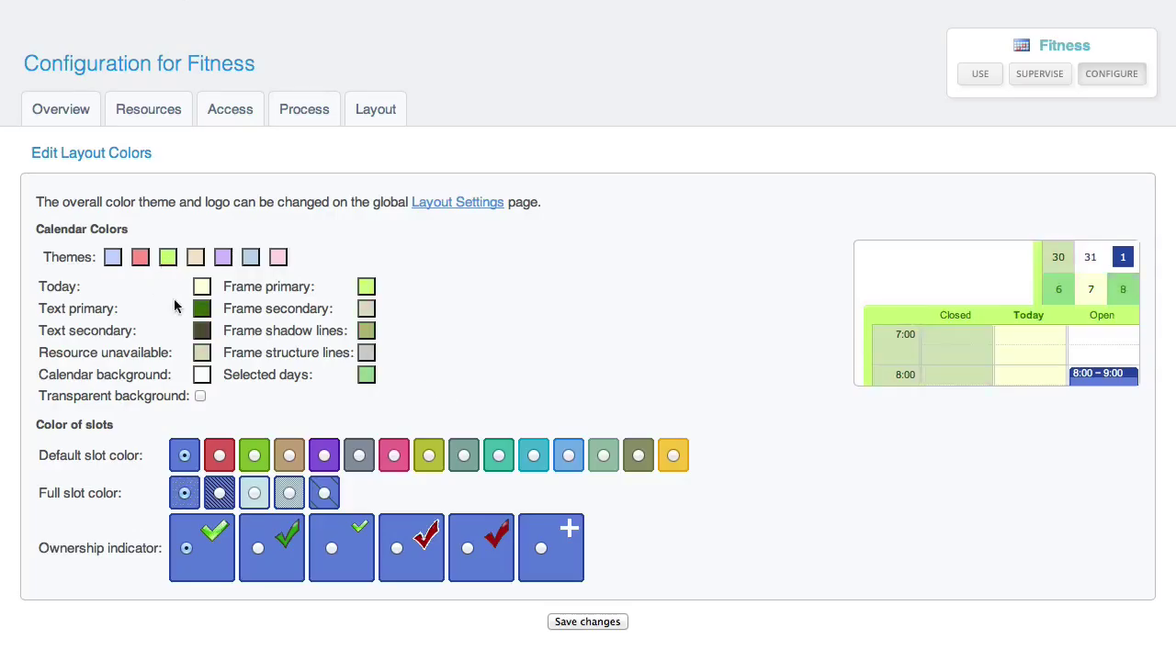
left_click(219, 459)
left_click(366, 289)
left_click_drag(447, 304, 431, 305)
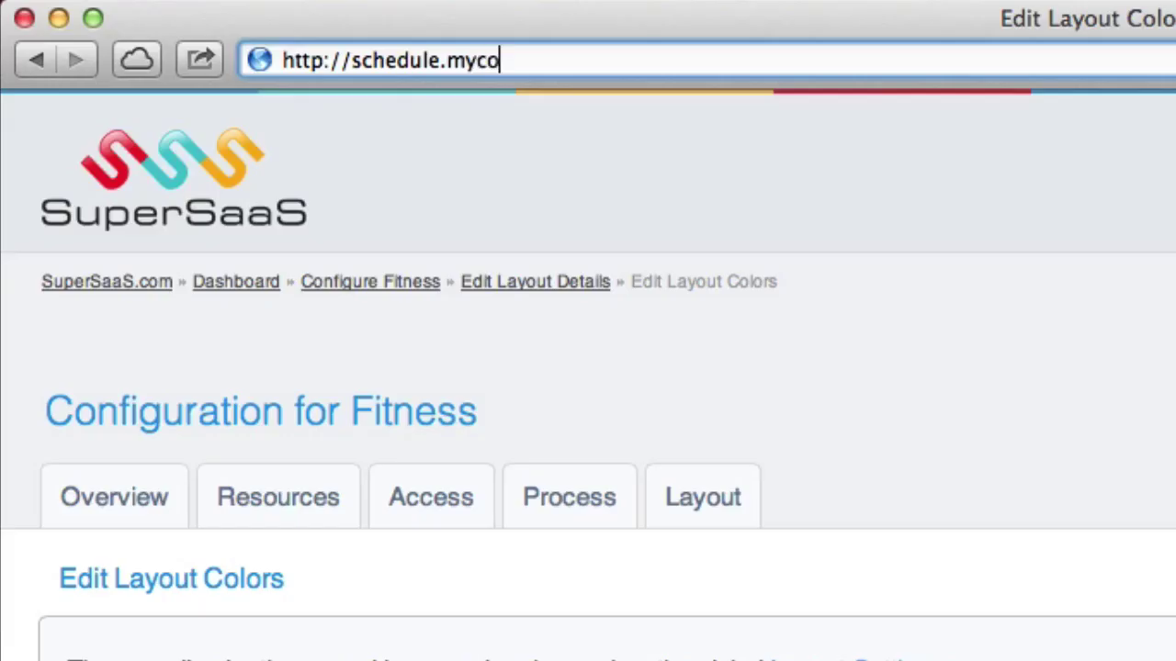
type("mpany.com")
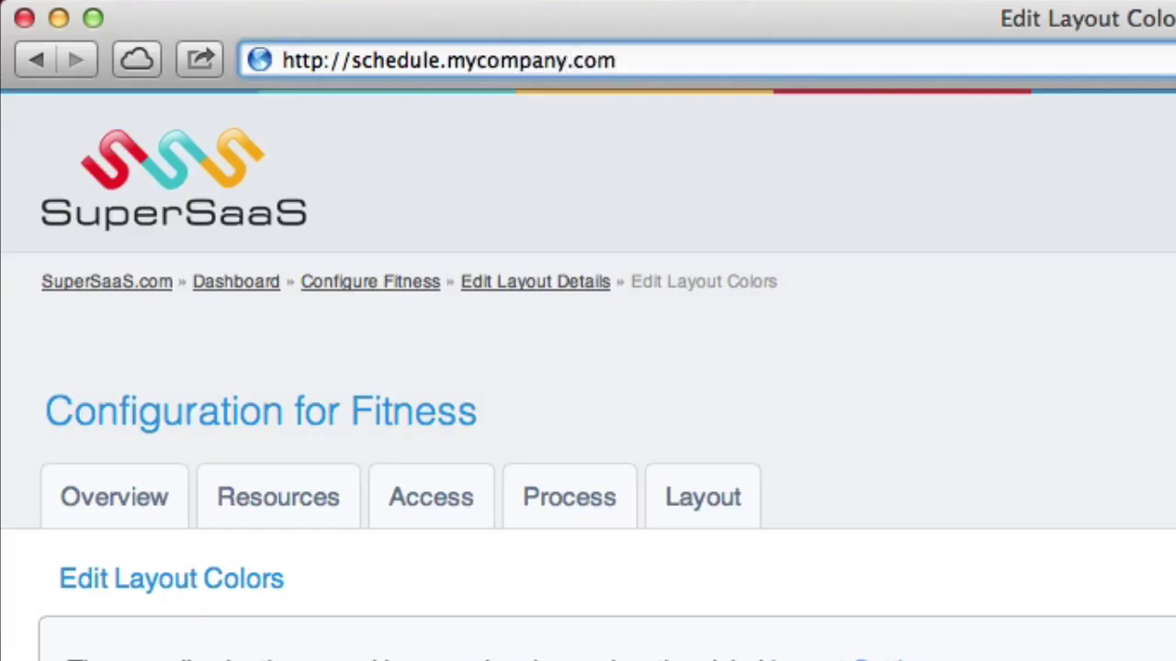
- Open the Fitness new-user registration page and show it in Spanish, German, Chinese, then Arabic
key("Return")
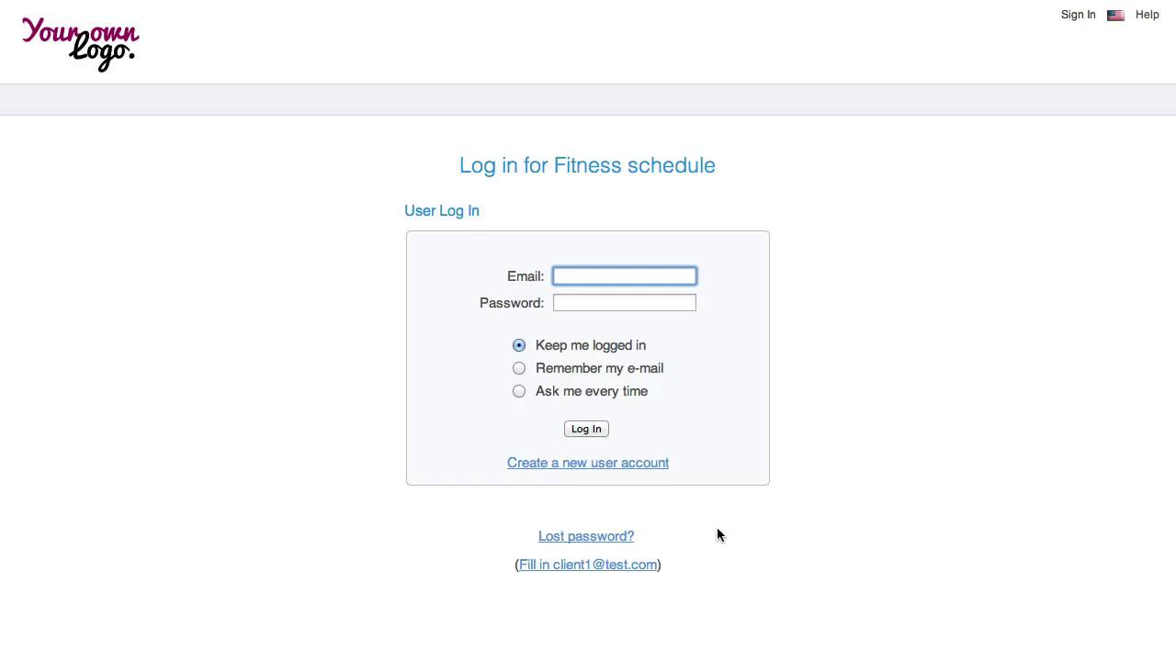
left_click(624, 466)
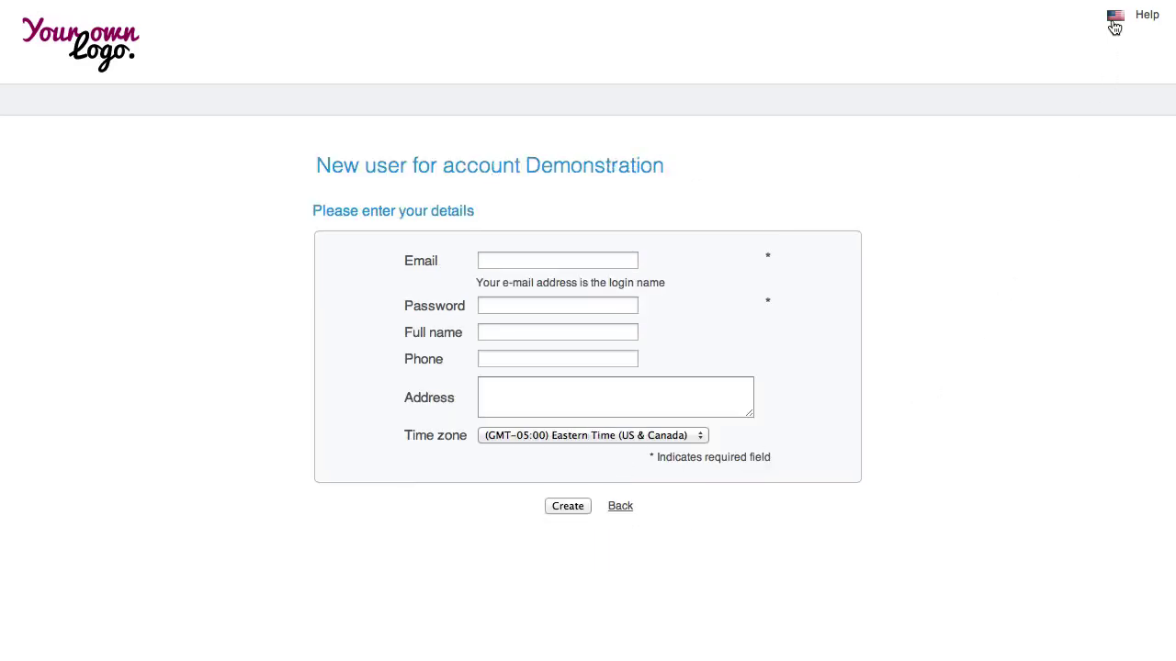
left_click(1113, 22)
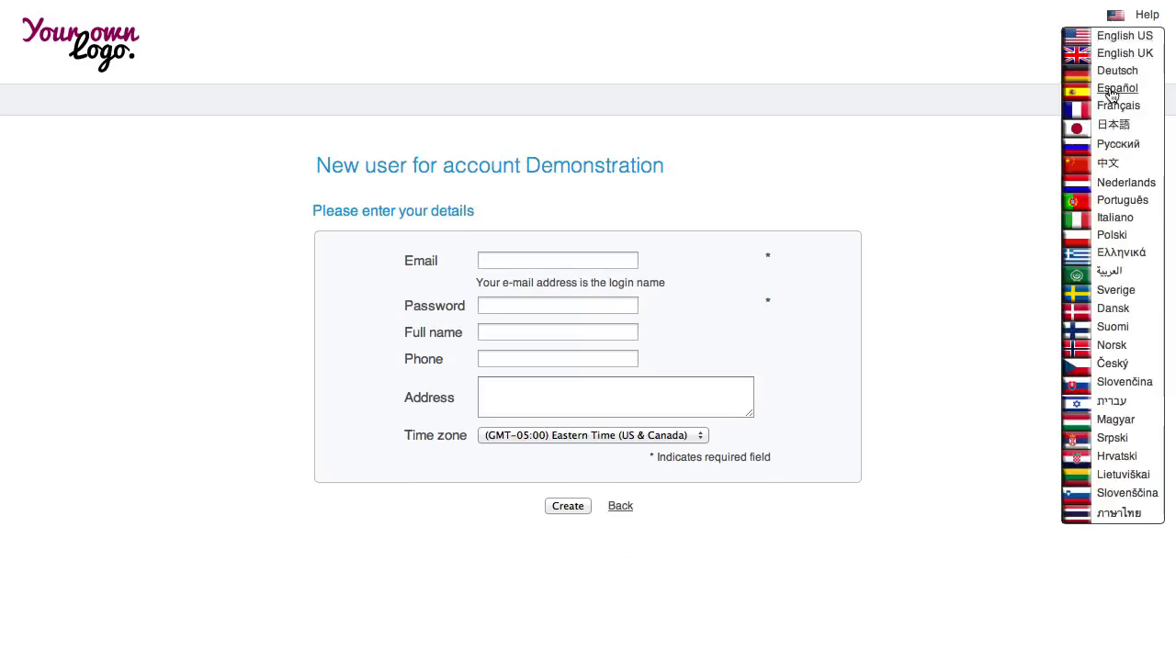
left_click(1112, 91)
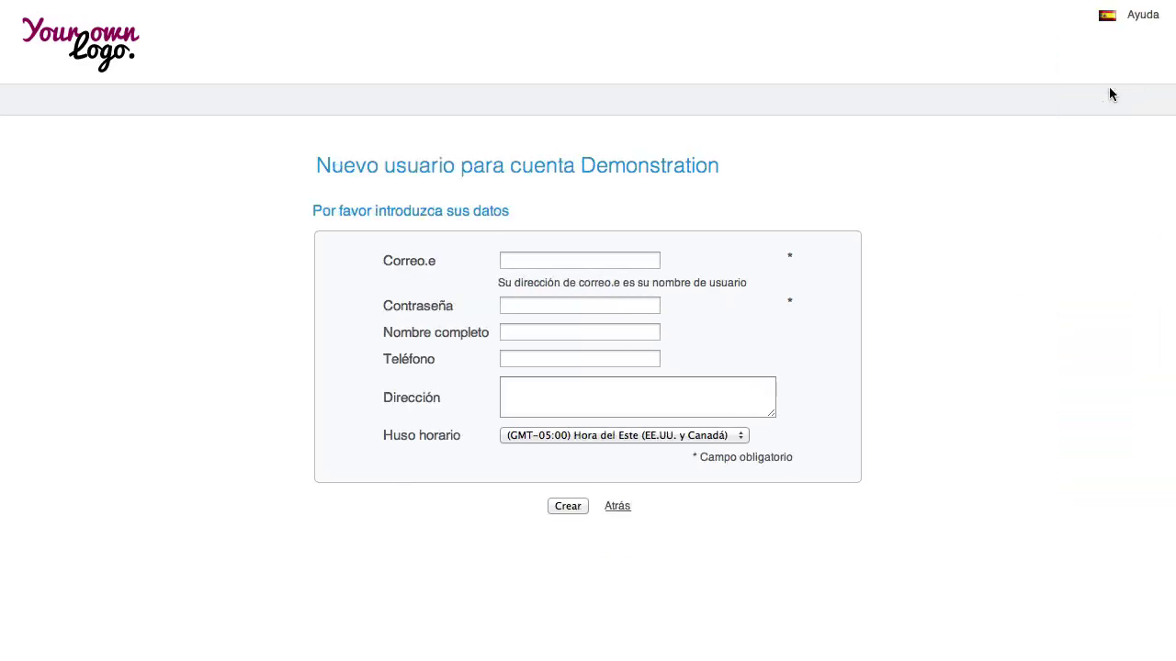
left_click(1107, 18)
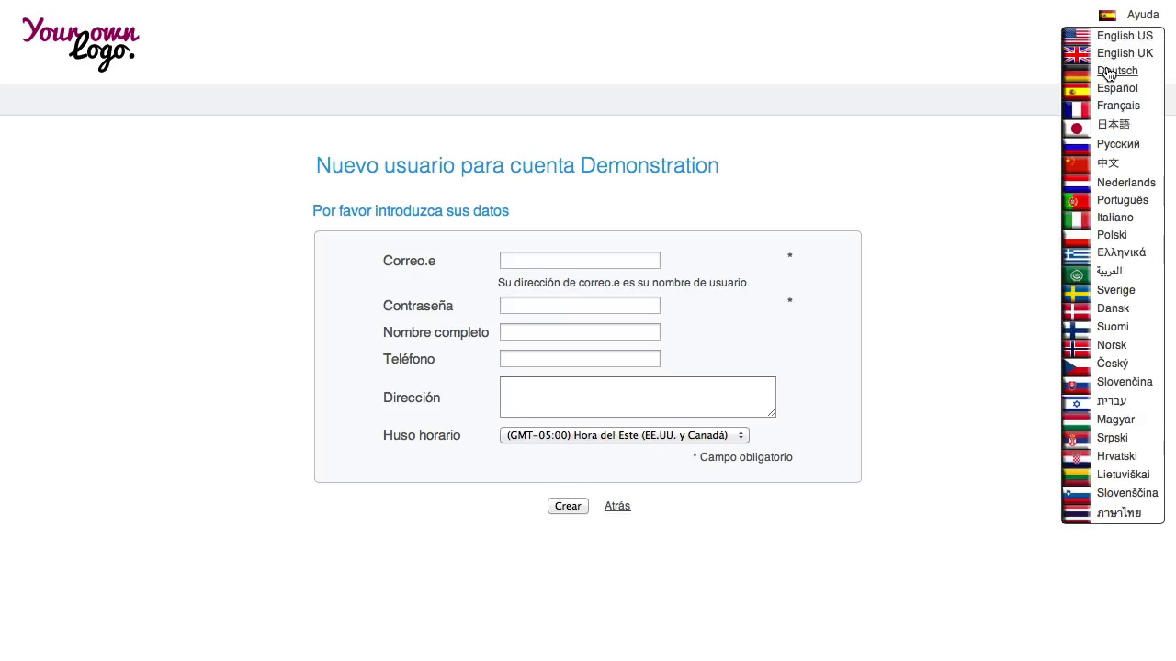
left_click(1106, 72)
left_click(1115, 17)
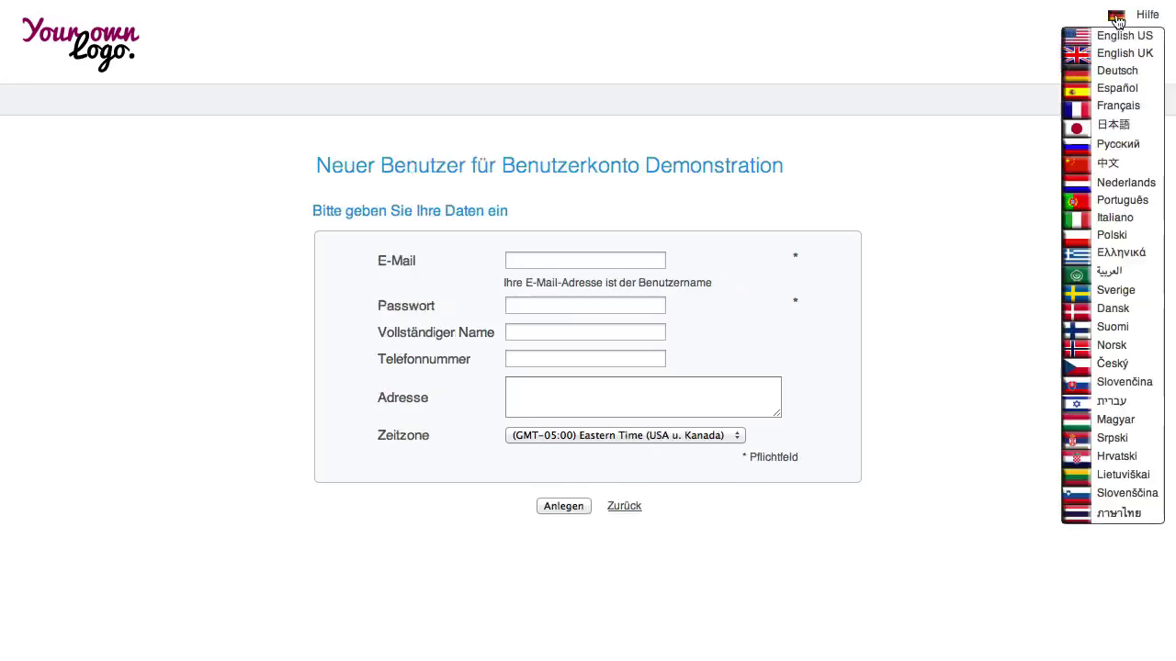
left_click(1108, 162)
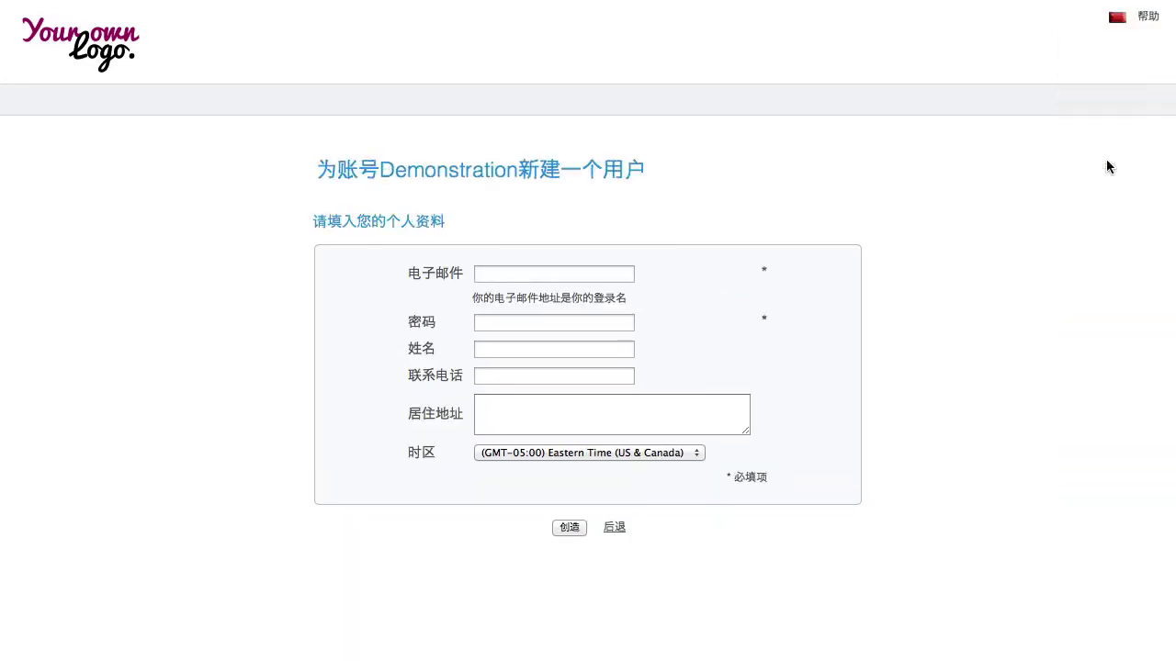
left_click(1117, 16)
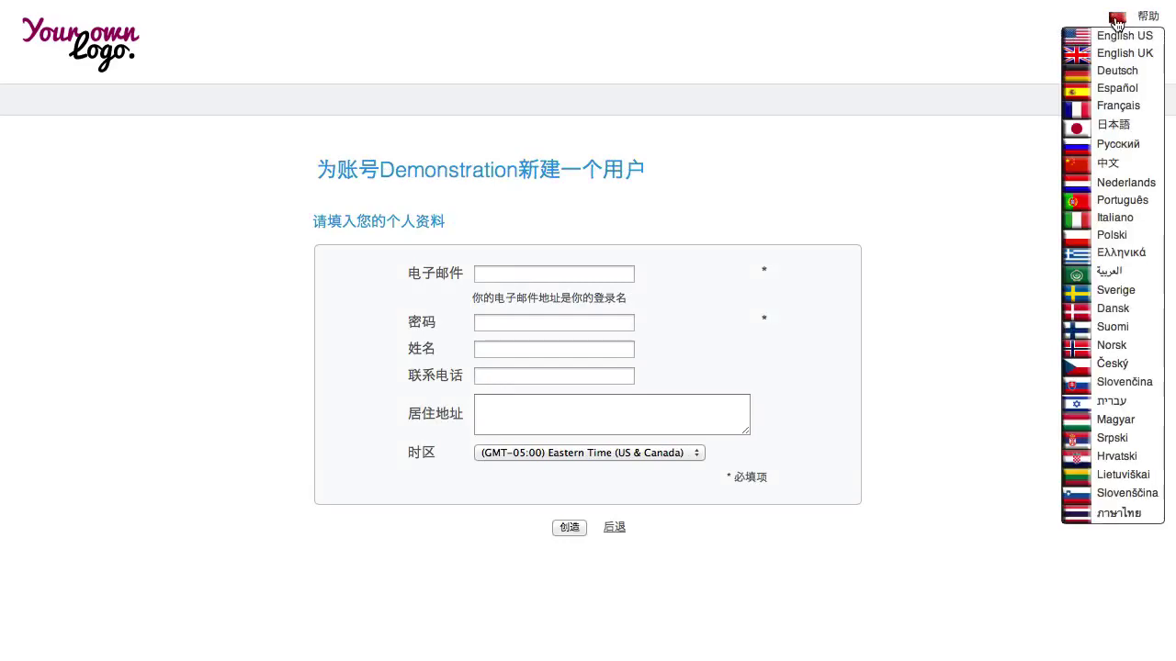
left_click(1102, 270)
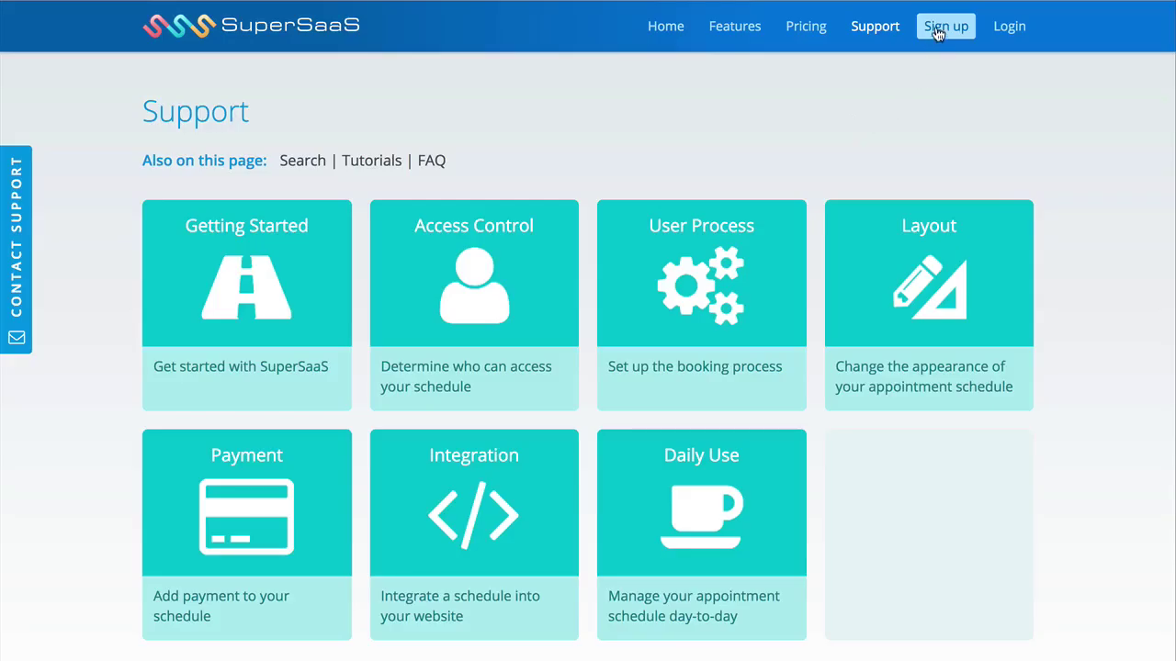
- Open the More tutorials page and scroll down to the cupcake and language school tutorials
left_click(937, 33)
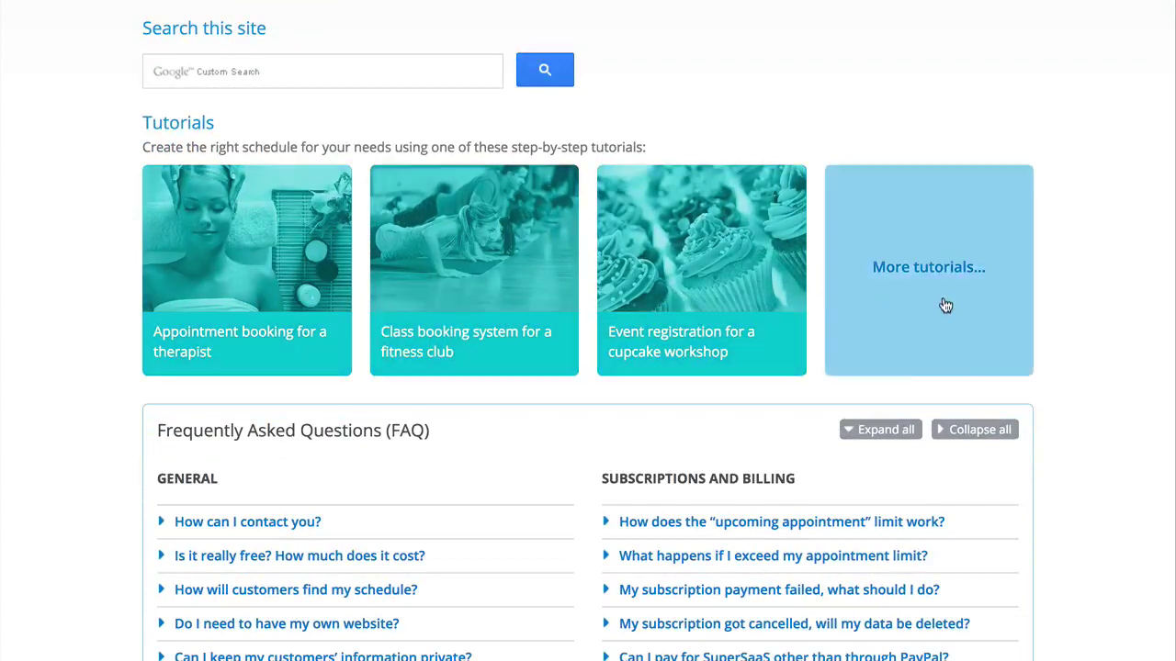
left_click(945, 302)
scroll(588, 367, "down", 5)
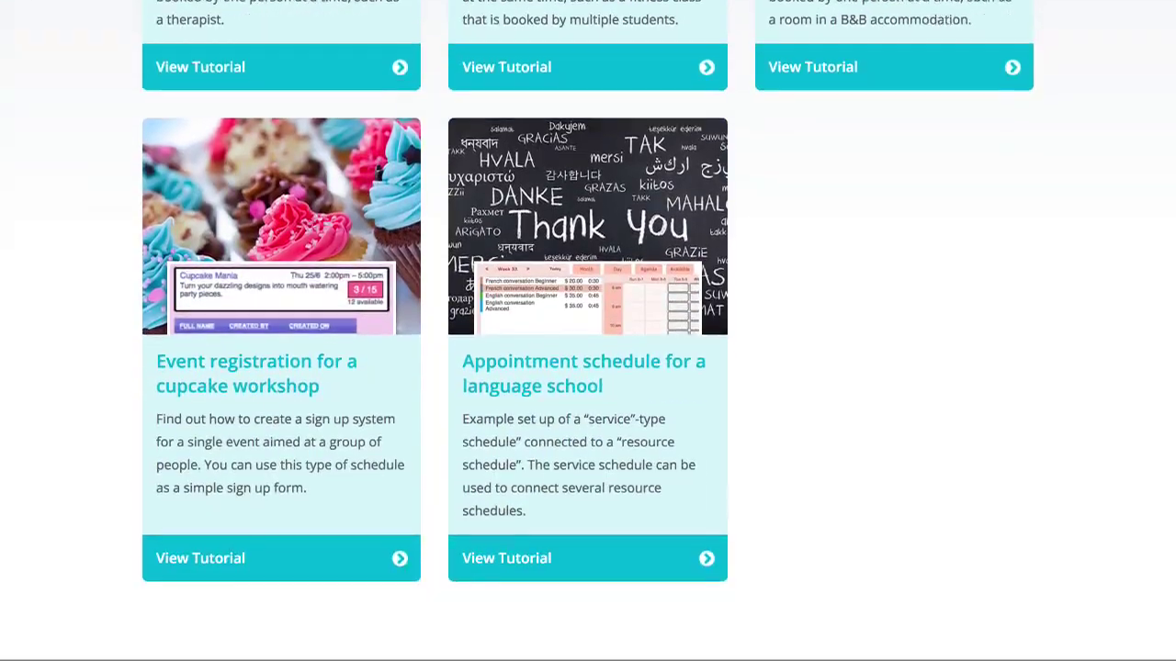